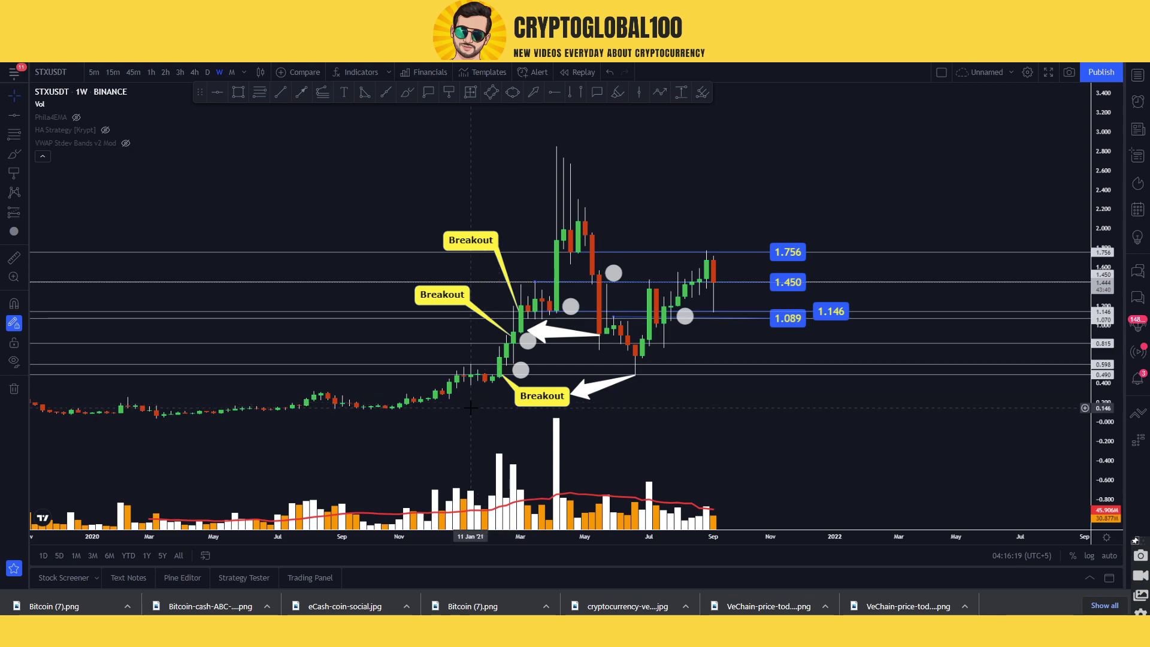
Step: Zoom in on the recent weekly candles, circle the 1.450 price label and mark the latest candle at that level
right_click(706, 434)
click(634, 446)
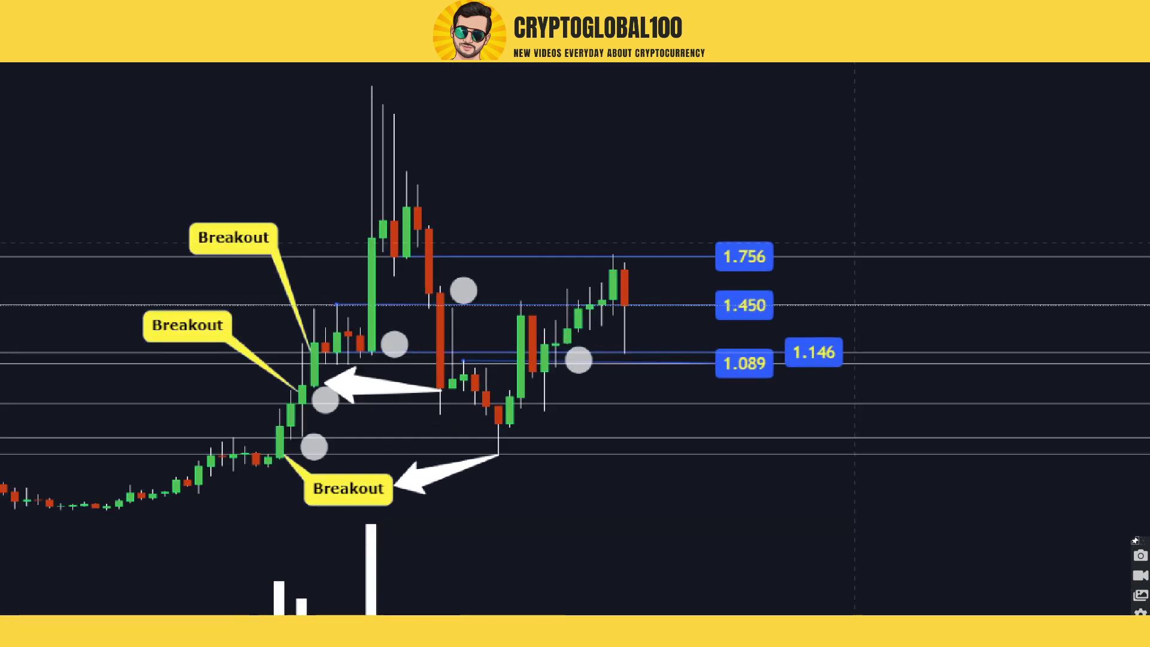
drag(731, 292, 686, 297)
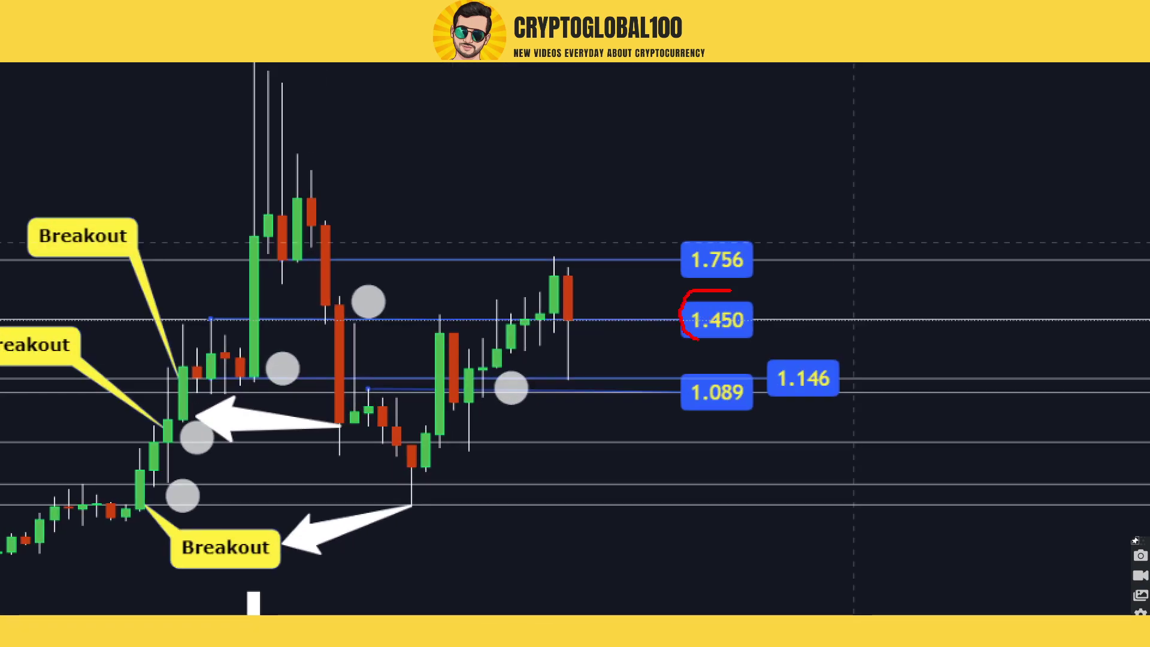
drag(736, 342, 735, 294)
drag(539, 316, 603, 311)
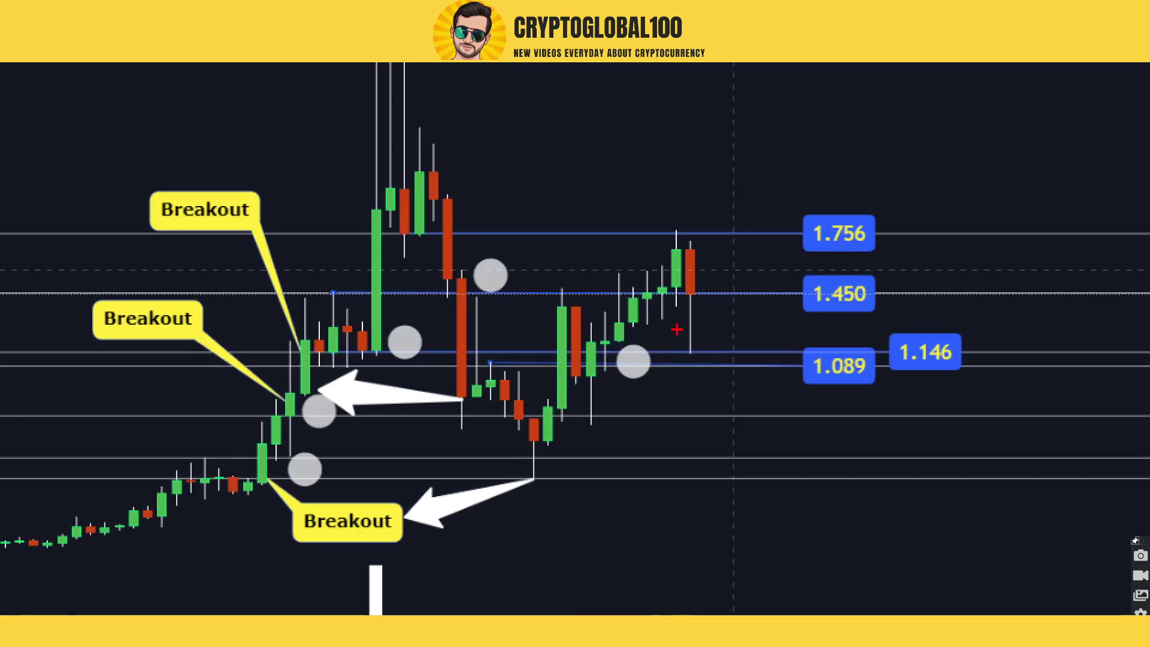
Step: Draw a line from the latest candle up towards the 1.756 level and mark the 1.450 and 1.756 labels
drag(693, 307, 796, 237)
mouse_move(842, 285)
mouse_down()
mouse_move(821, 277)
mouse_move(835, 315)
mouse_move(839, 273)
mouse_up()
mouse_move(852, 208)
mouse_down()
mouse_move(802, 235)
mouse_move(864, 211)
mouse_up()
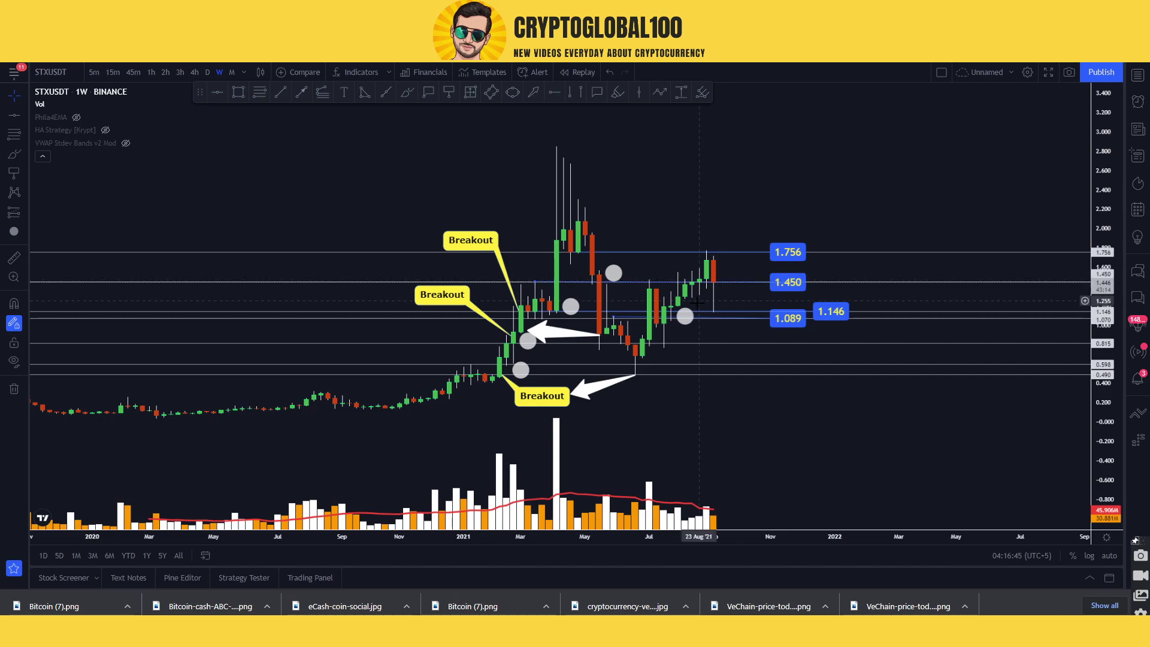
Step: Clear the earlier marks, zoom in on the recent price levels and mark the 1.089 and 1.146 labels
right_click(769, 405)
click(690, 414)
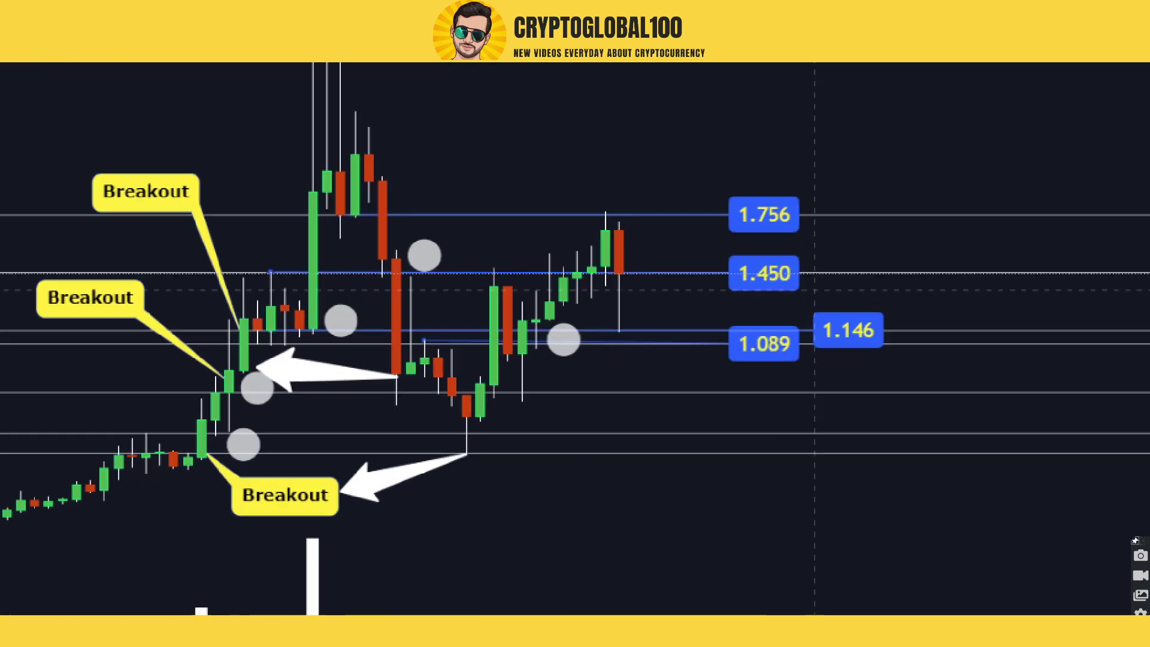
mouse_move(767, 314)
mouse_down()
mouse_move(743, 314)
mouse_move(837, 380)
mouse_up()
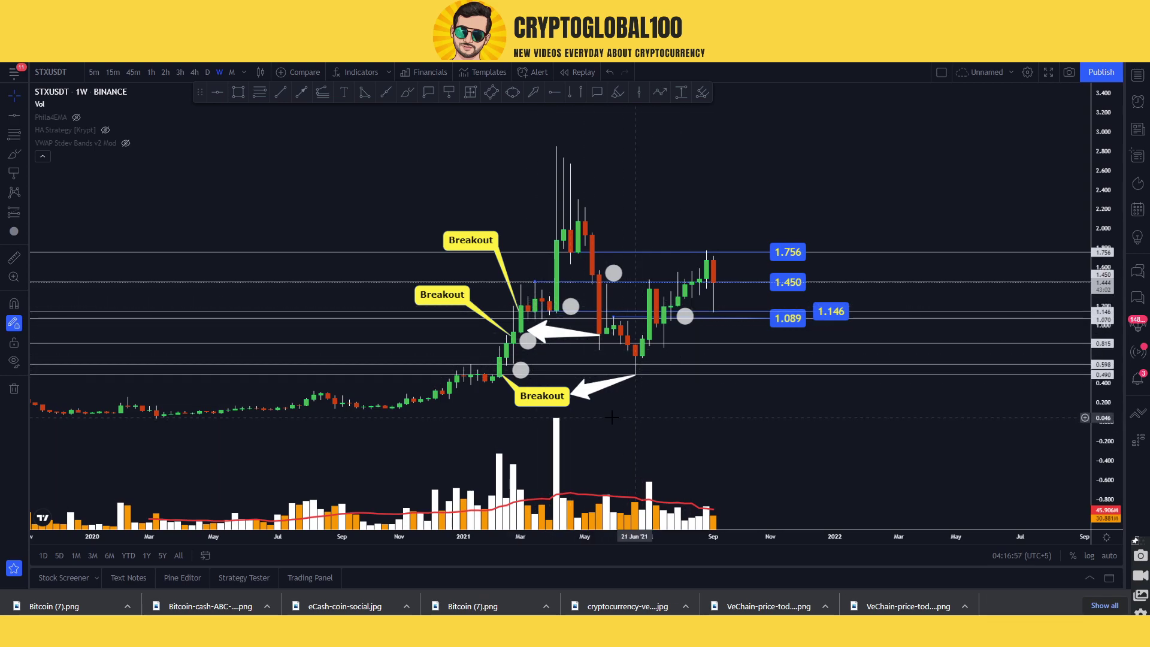
Step: Enlarge the weekly candles by stretching the chart's time and price scales, and hide the Vol indicator
scroll(515, 383, up, 2)
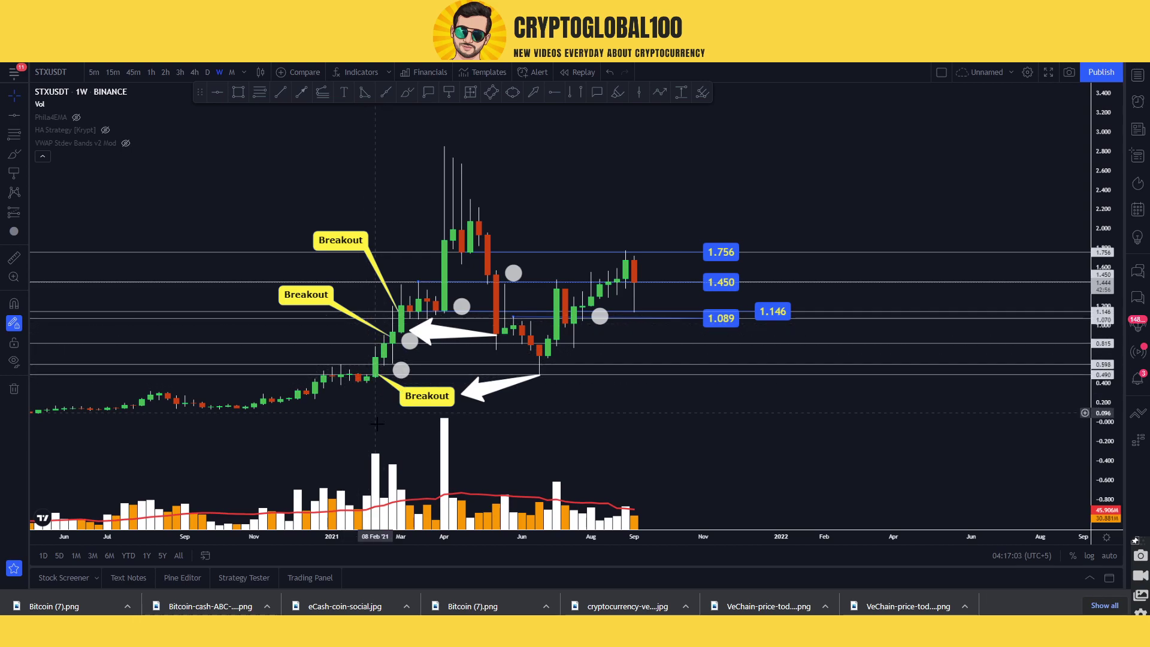
drag(1108, 429, 1107, 377)
drag(722, 445, 809, 377)
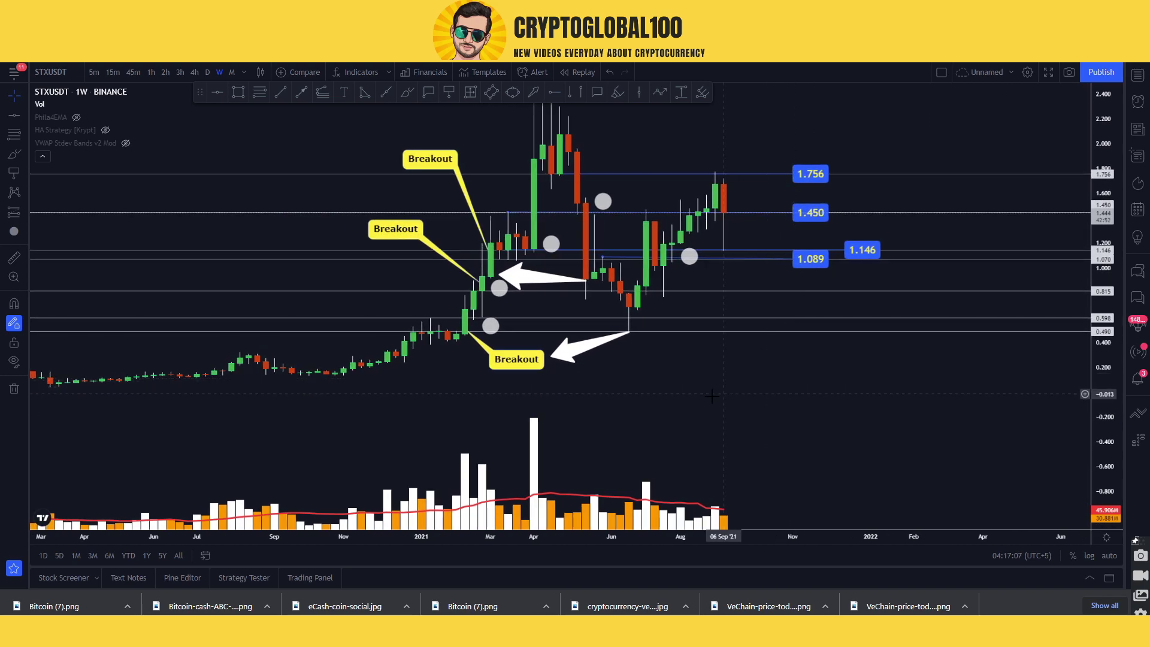
scroll(711, 392, up, 2)
click(54, 104)
Step: Mark the three breakout candles in red, tracing the two upper Breakout pointers and marking the grey circles beside the lower two candles
drag(309, 419, 327, 441)
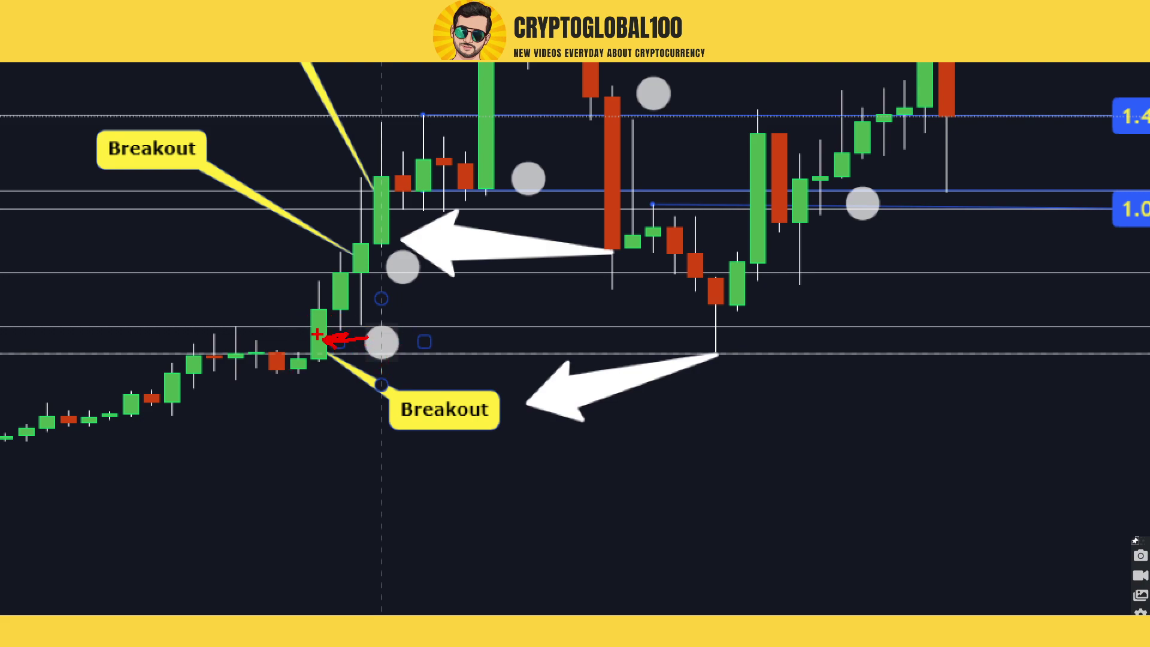
drag(288, 293, 325, 329)
drag(368, 259, 180, 154)
mouse_move(407, 255)
mouse_down()
mouse_move(398, 299)
mouse_move(409, 273)
mouse_up()
mouse_move(389, 181)
mouse_down()
mouse_move(365, 163)
mouse_move(306, 63)
mouse_up()
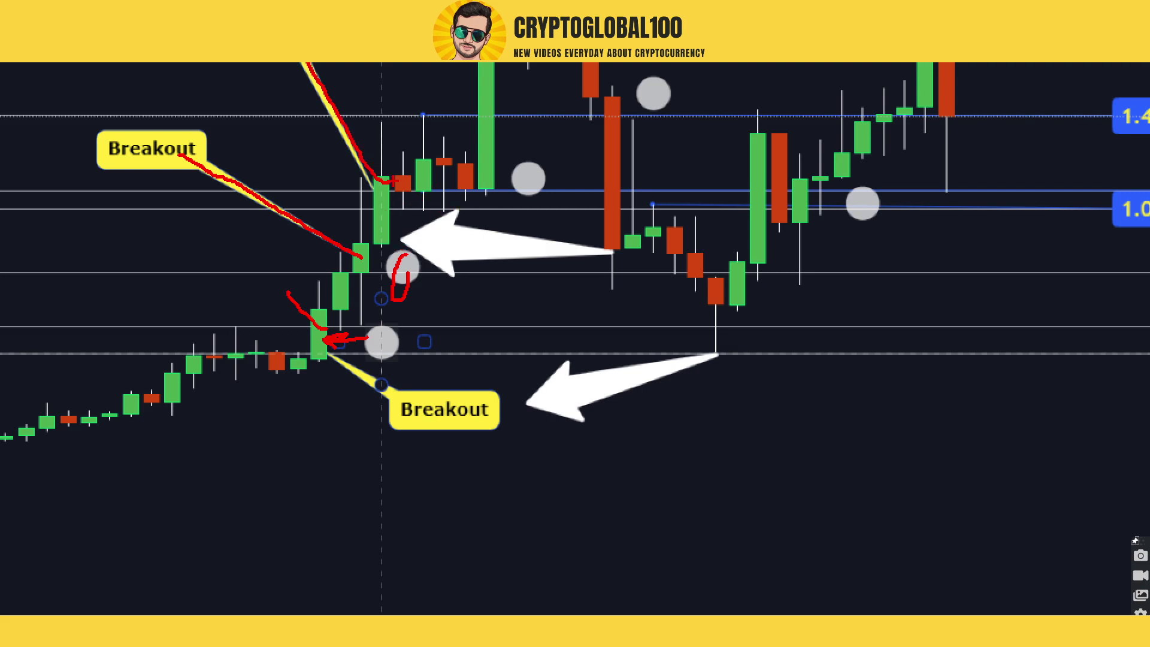
Step: Mark the consolidation, the tall green candle and the following red drop, and circle the grey markers beside the rise and the drop
mouse_move(478, 189)
mouse_down()
mouse_move(357, 170)
mouse_move(473, 187)
mouse_move(441, 89)
mouse_up()
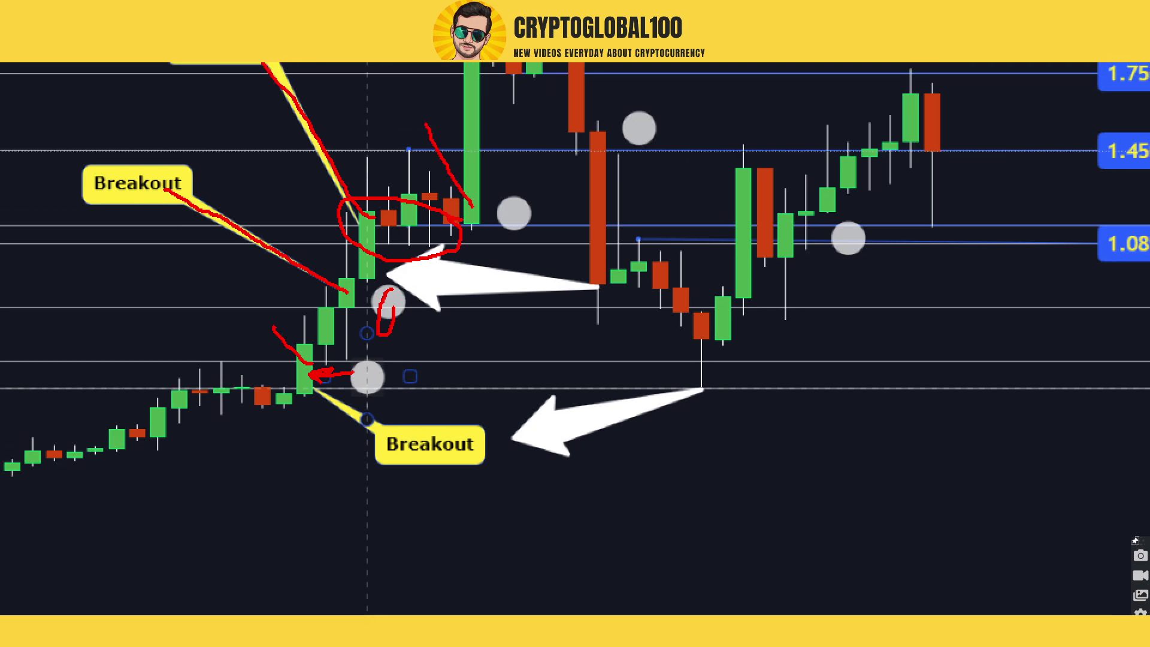
mouse_move(494, 142)
mouse_down()
mouse_move(505, 183)
mouse_move(475, 170)
mouse_up()
mouse_move(470, 80)
mouse_down()
mouse_move(481, 128)
mouse_move(509, 118)
mouse_up()
mouse_move(348, 212)
mouse_down()
mouse_move(359, 246)
mouse_move(393, 223)
mouse_up()
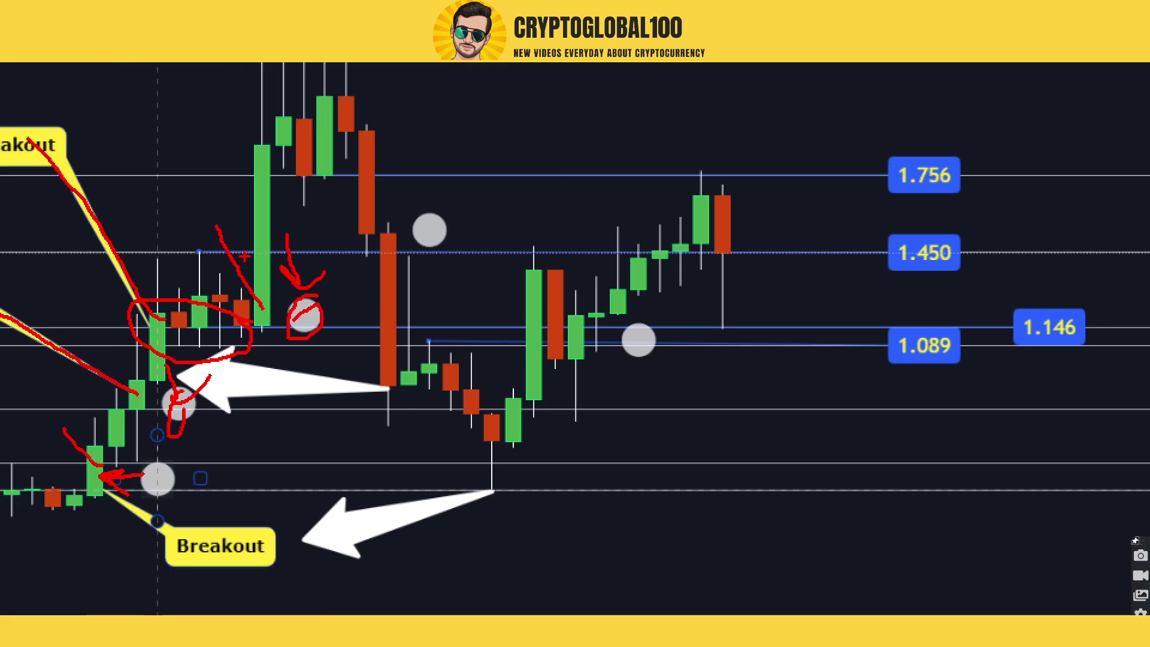
drag(357, 154, 378, 276)
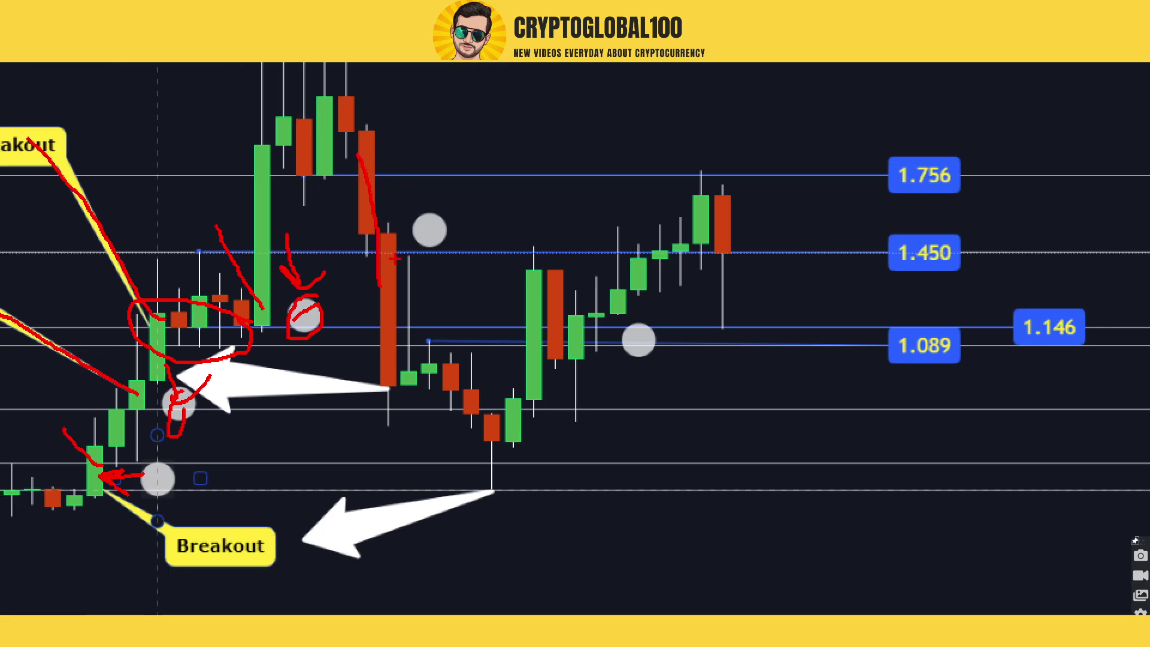
mouse_move(433, 216)
mouse_down()
mouse_move(409, 247)
mouse_move(439, 216)
mouse_up()
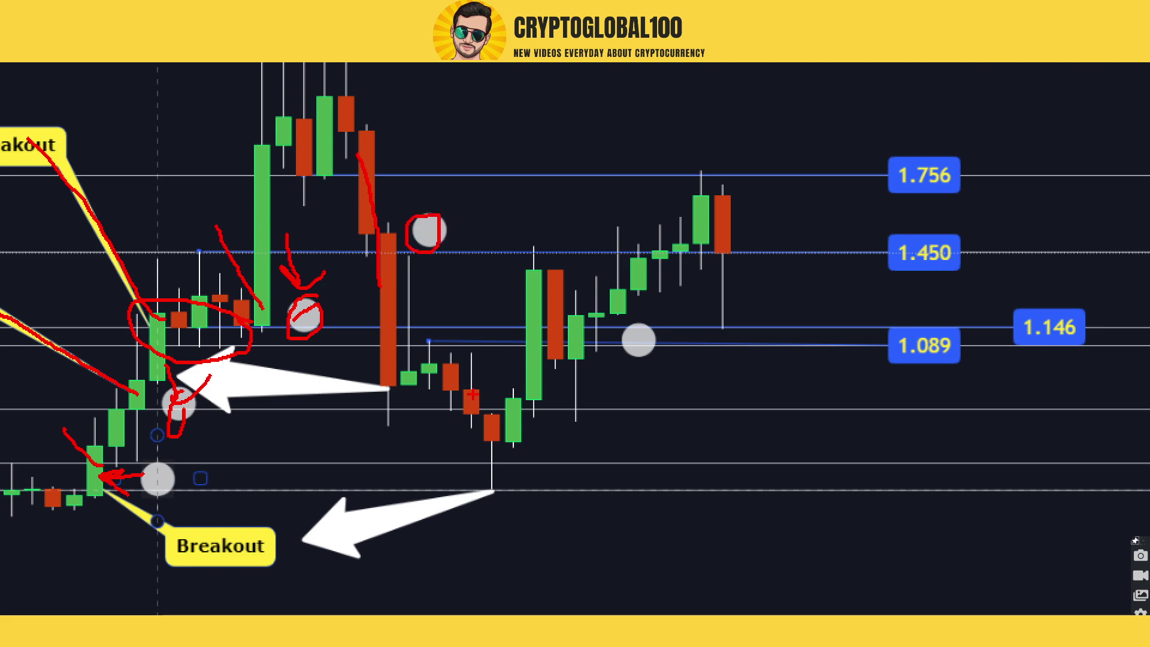
Step: Circle the 1.089 and 1.146 labels, draw arrows around the grey marker below the recent candles, and clear all the marks
mouse_move(625, 311)
mouse_down()
mouse_move(658, 332)
mouse_move(617, 284)
mouse_up()
mouse_move(907, 311)
mouse_down()
mouse_move(885, 343)
mouse_move(917, 303)
mouse_up()
mouse_move(1055, 299)
mouse_down()
mouse_move(1108, 336)
mouse_move(1021, 280)
mouse_up()
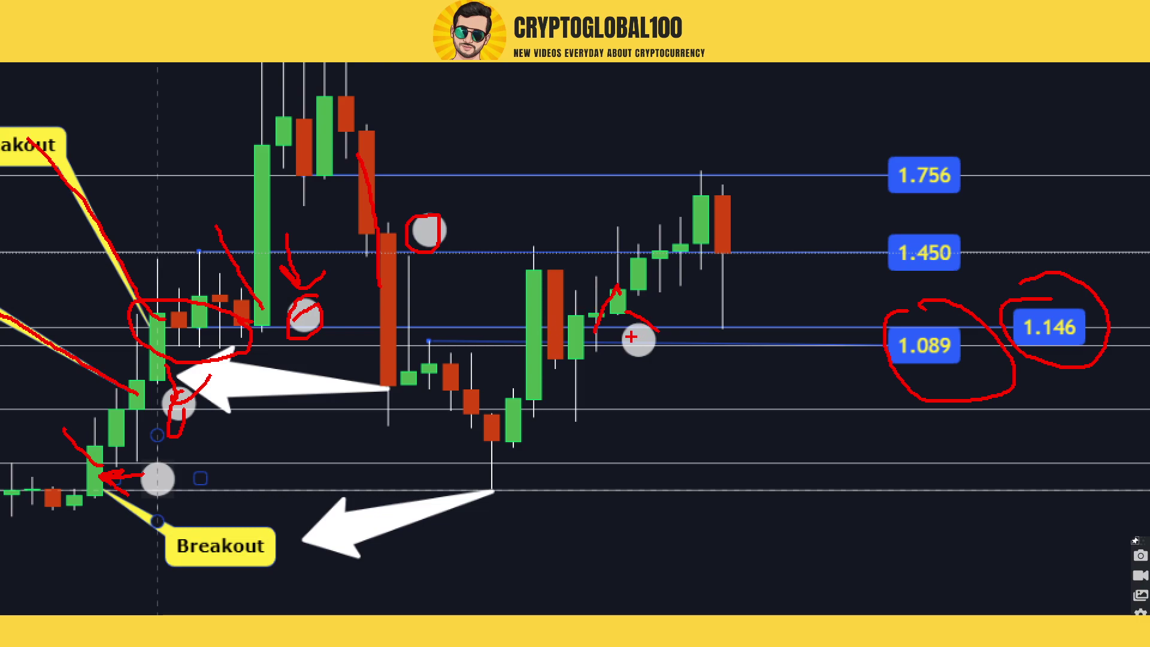
mouse_move(743, 310)
mouse_down()
mouse_move(665, 334)
mouse_move(731, 343)
mouse_up()
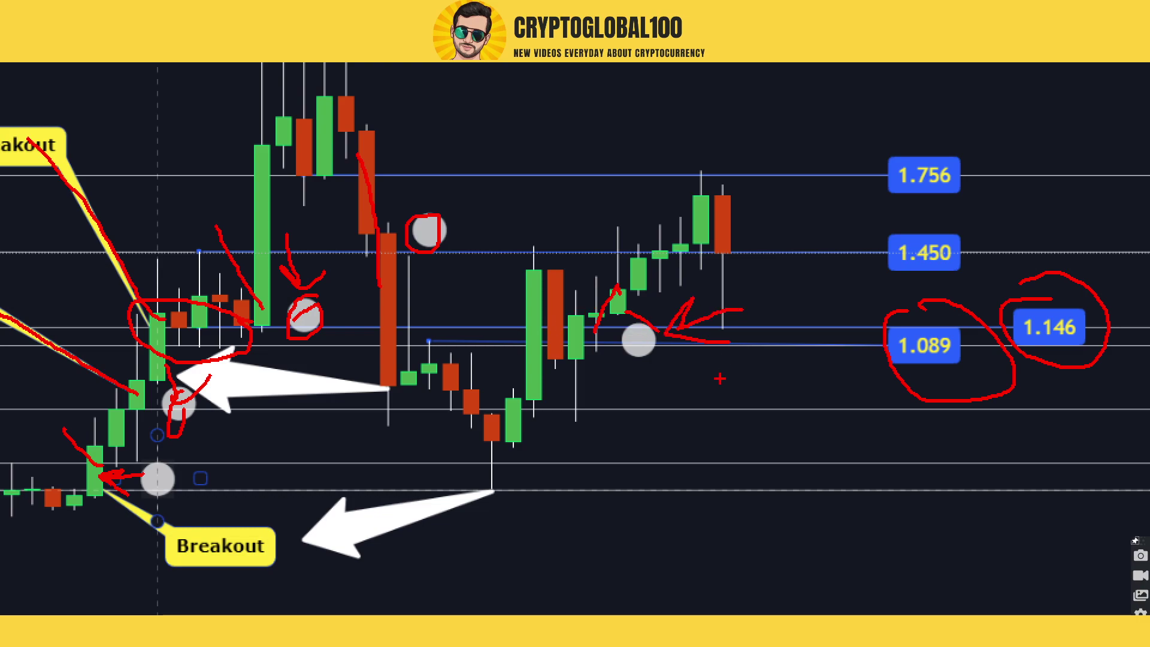
key(Escape)
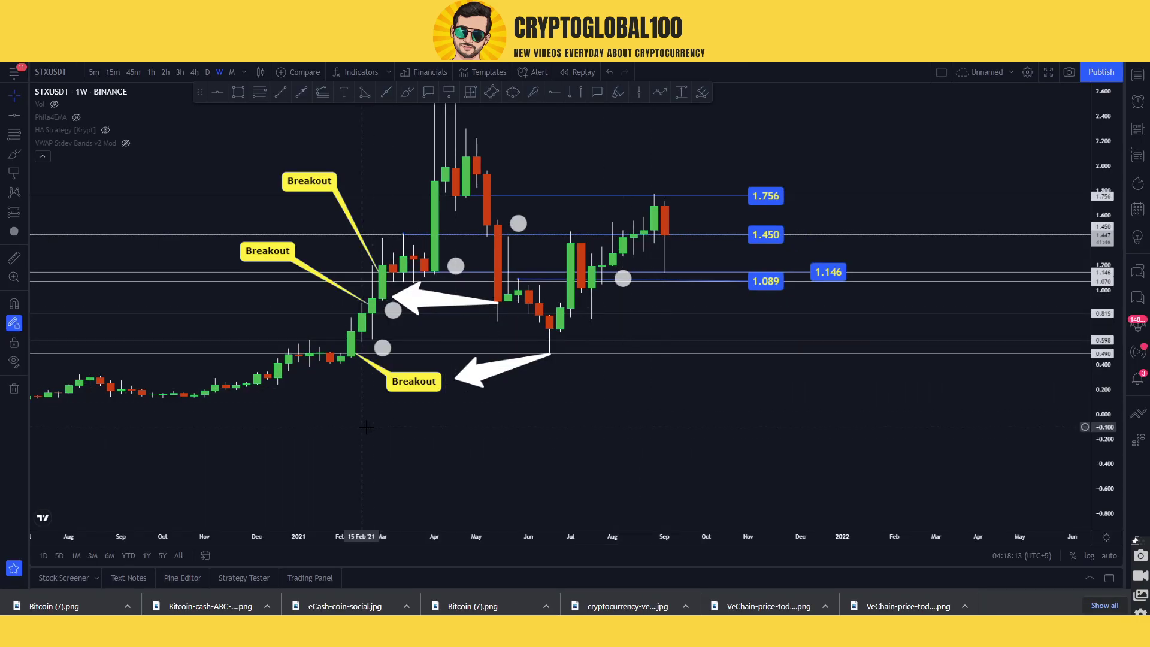
Step: Zoom in on the lowest Breakout callout, mark its breakout candle and the level it broke, and clear the marks
key(ctrl+1)
click(336, 396)
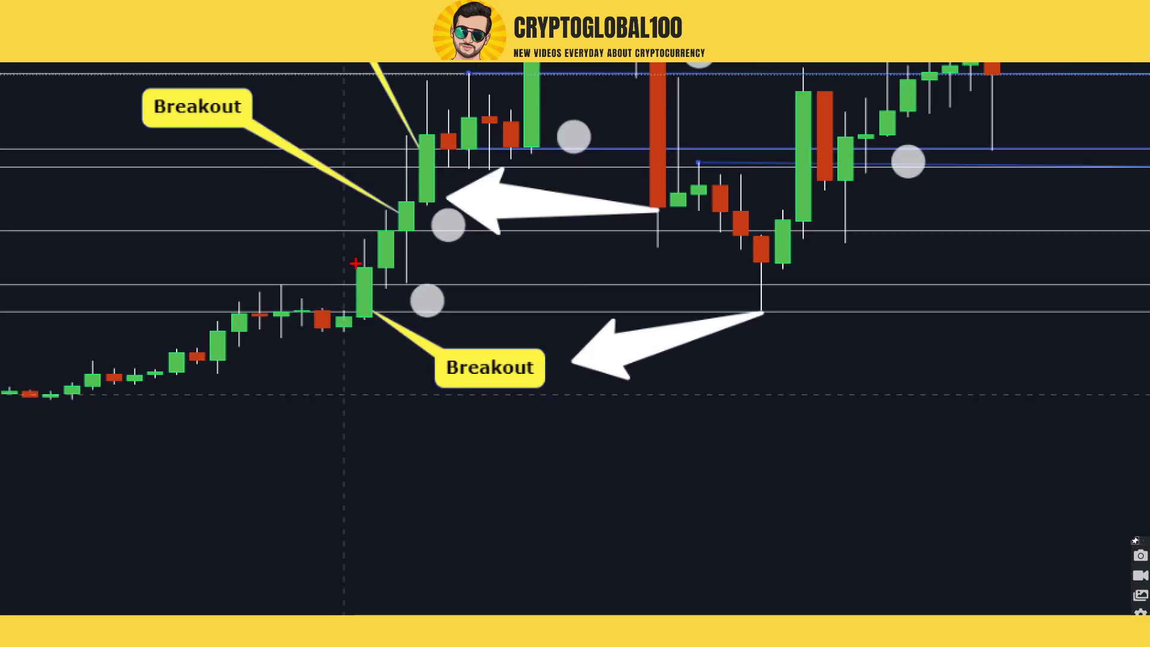
drag(366, 280, 318, 228)
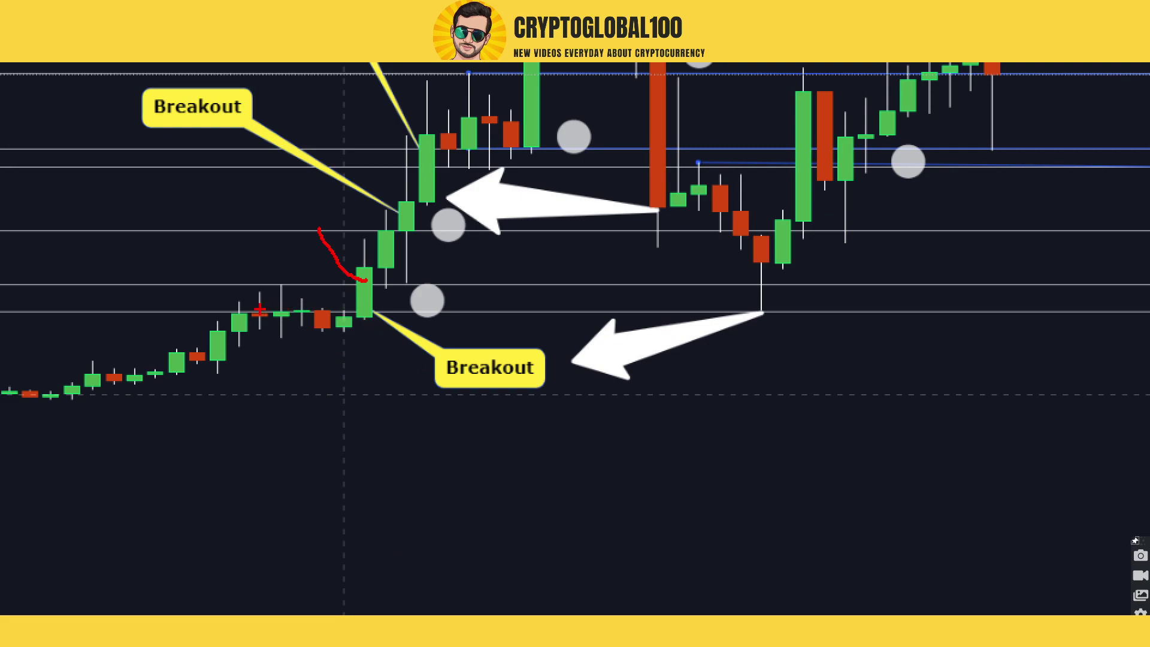
drag(259, 309, 402, 305)
key(Escape)
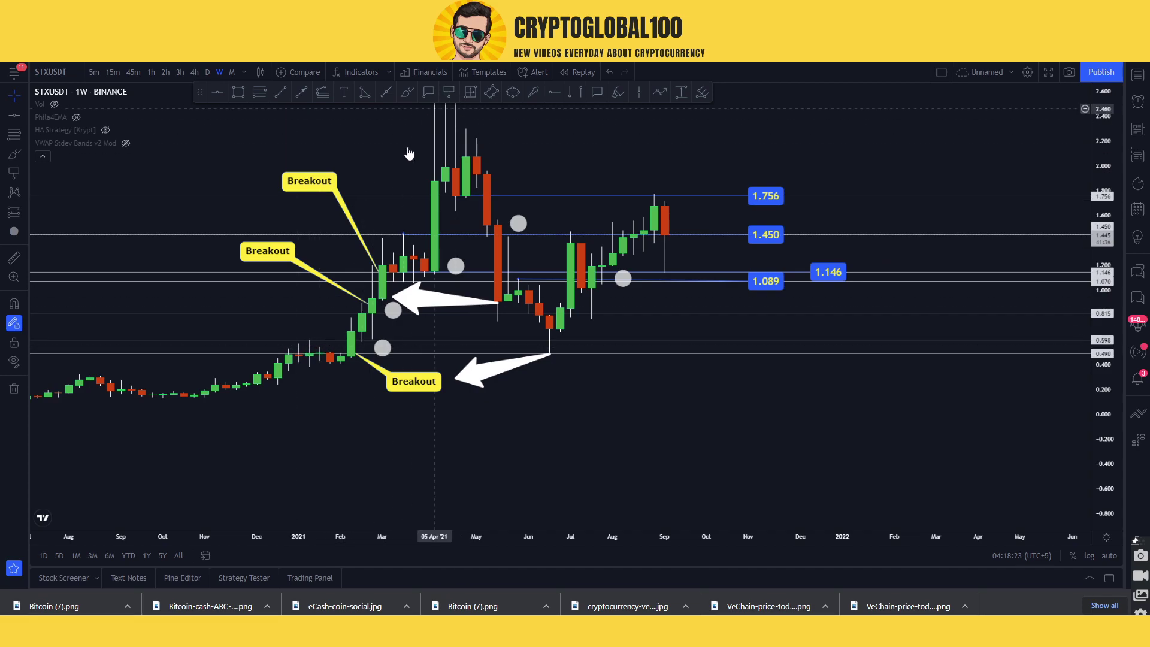
Step: Turn on magnet mode and add a 0.490 price note from the 11 Jan '21 candle to beside the lowest grey circle
click(448, 93)
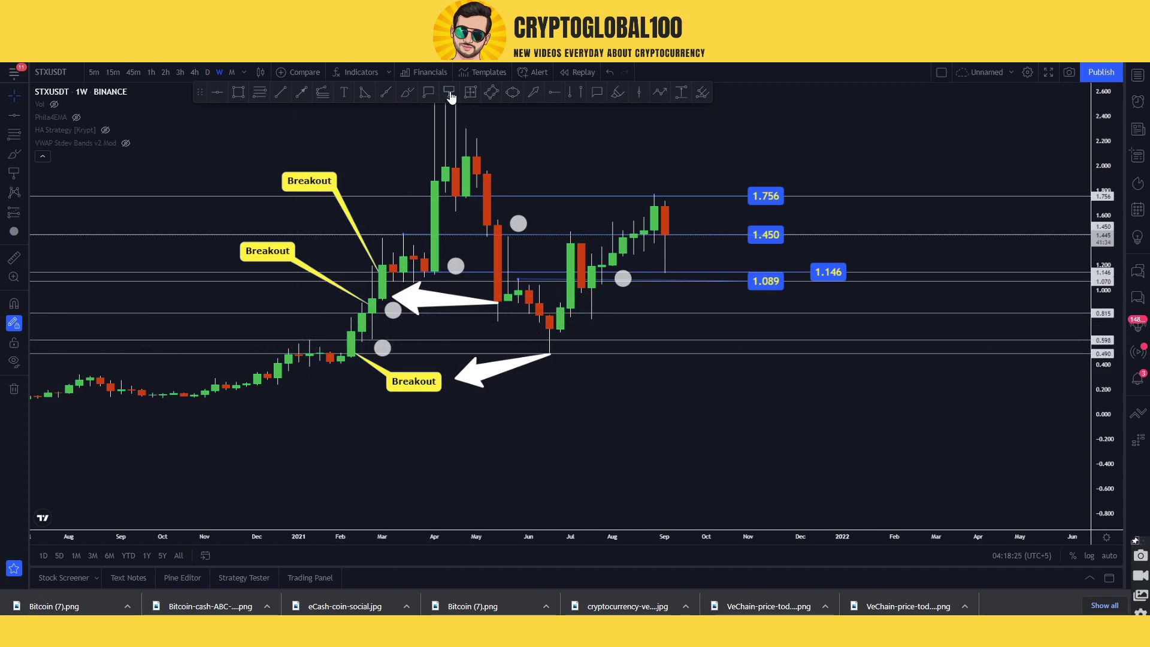
click(14, 303)
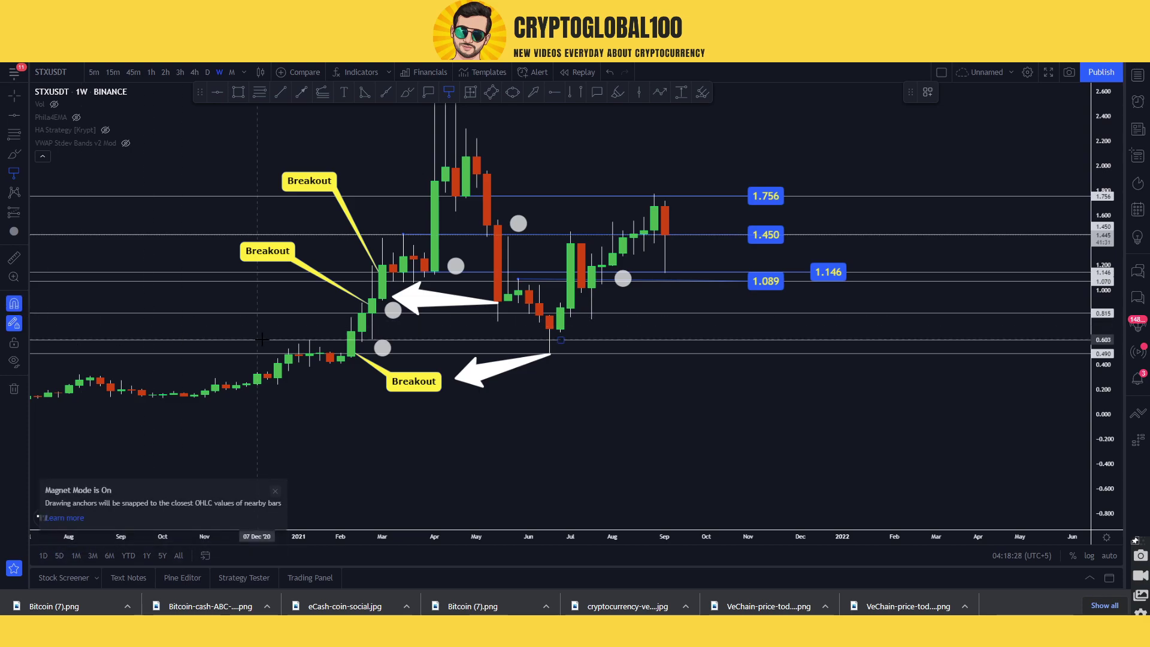
click(406, 354)
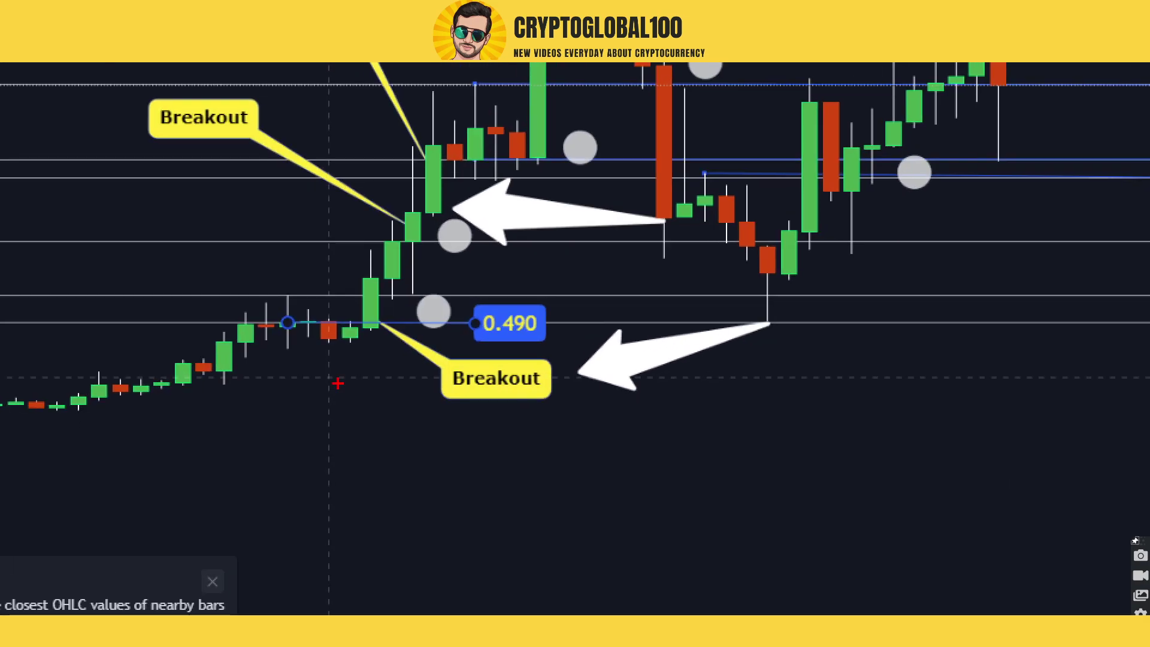
Step: Point an arrow at the lowest grey marker, circle the 0.490 note and the low touching that level, and connect them with an arrow
drag(383, 305, 402, 310)
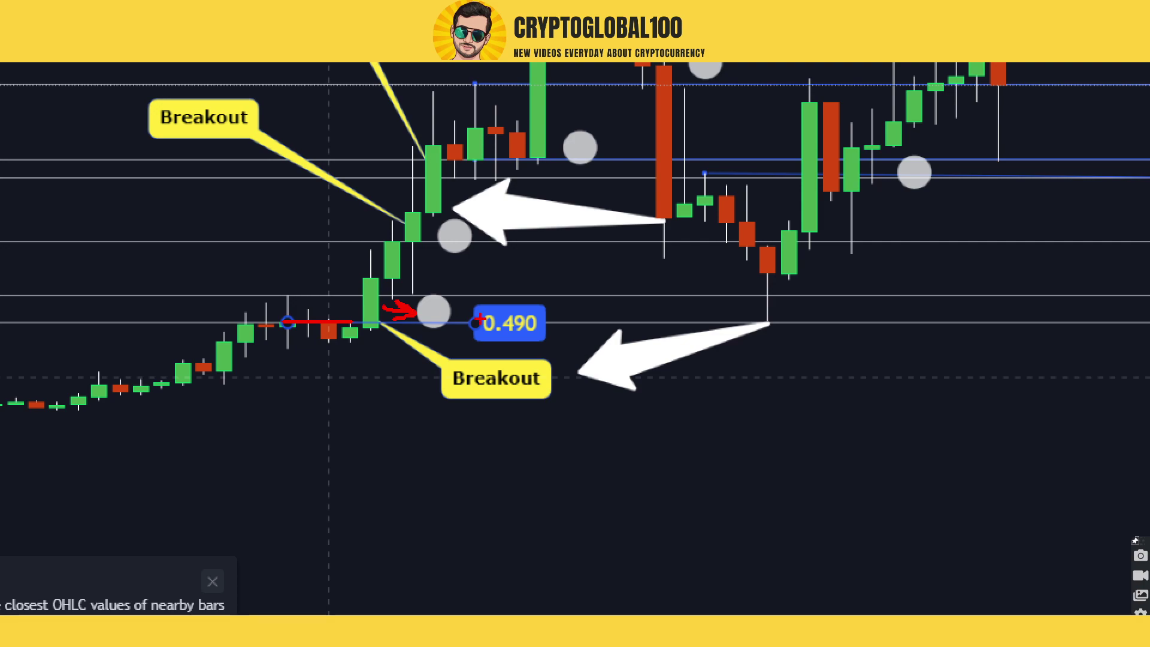
mouse_move(508, 303)
mouse_down()
mouse_move(471, 324)
mouse_move(548, 327)
mouse_move(521, 304)
mouse_up()
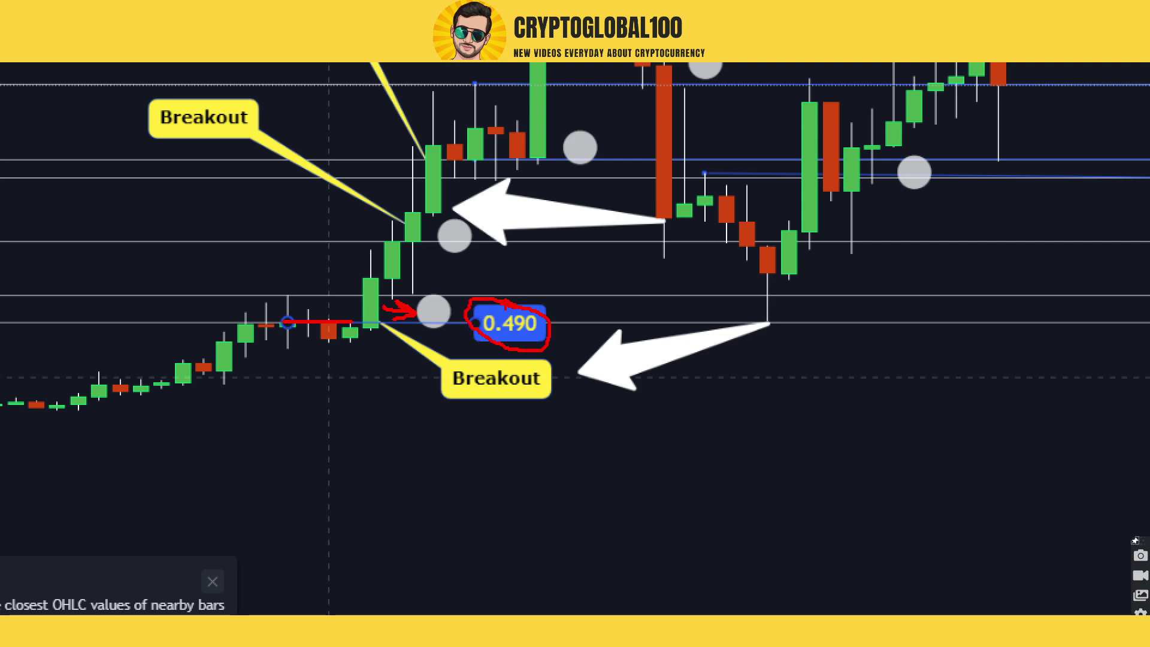
mouse_move(774, 309)
mouse_down()
mouse_move(739, 298)
mouse_move(755, 347)
mouse_move(781, 305)
mouse_up()
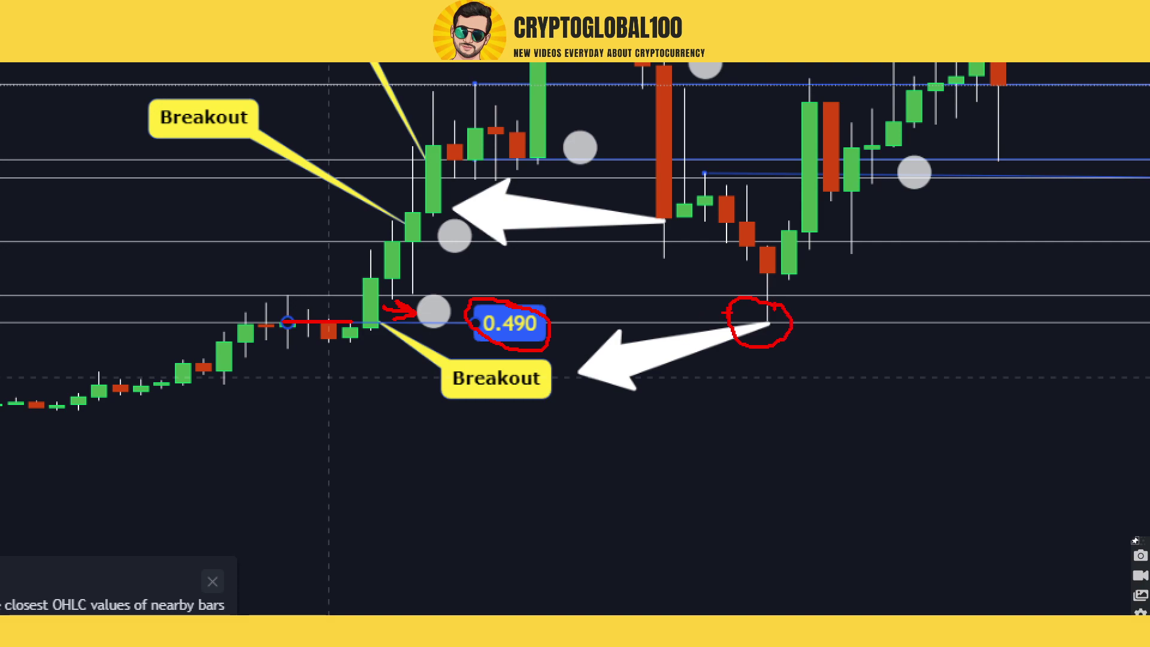
mouse_move(712, 316)
mouse_down()
mouse_move(584, 310)
mouse_move(612, 328)
mouse_up()
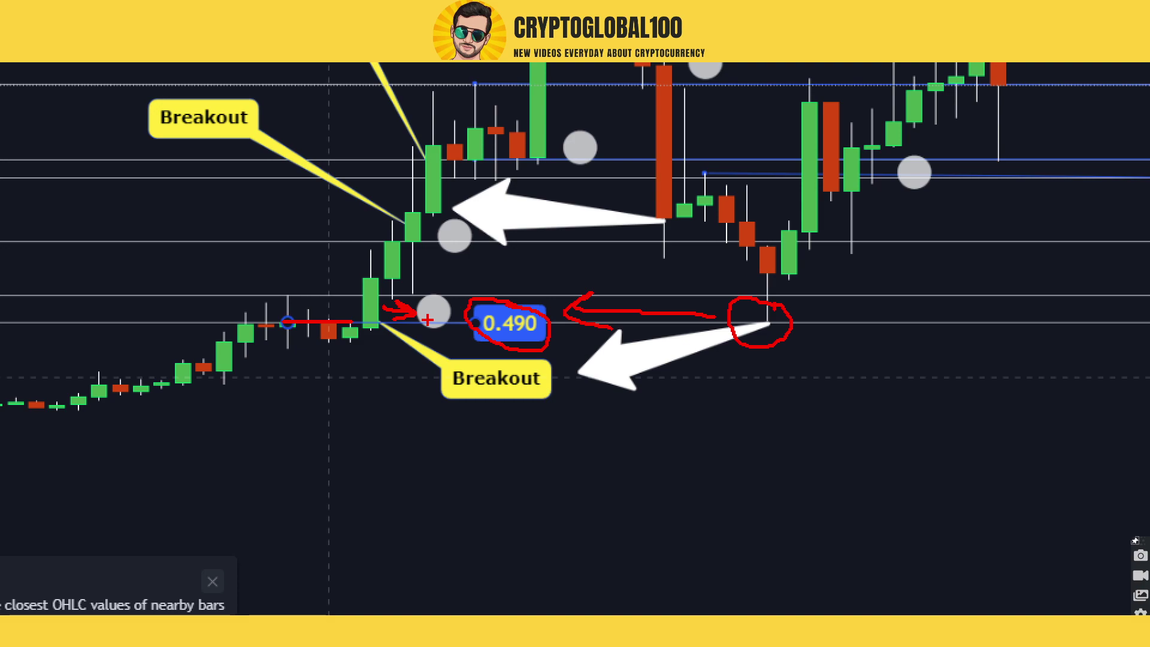
Step: Mark the candles of the middle breakout, box the grey circle beside them and draw an arrow from it to the red drop candle's wick
drag(354, 189, 390, 271)
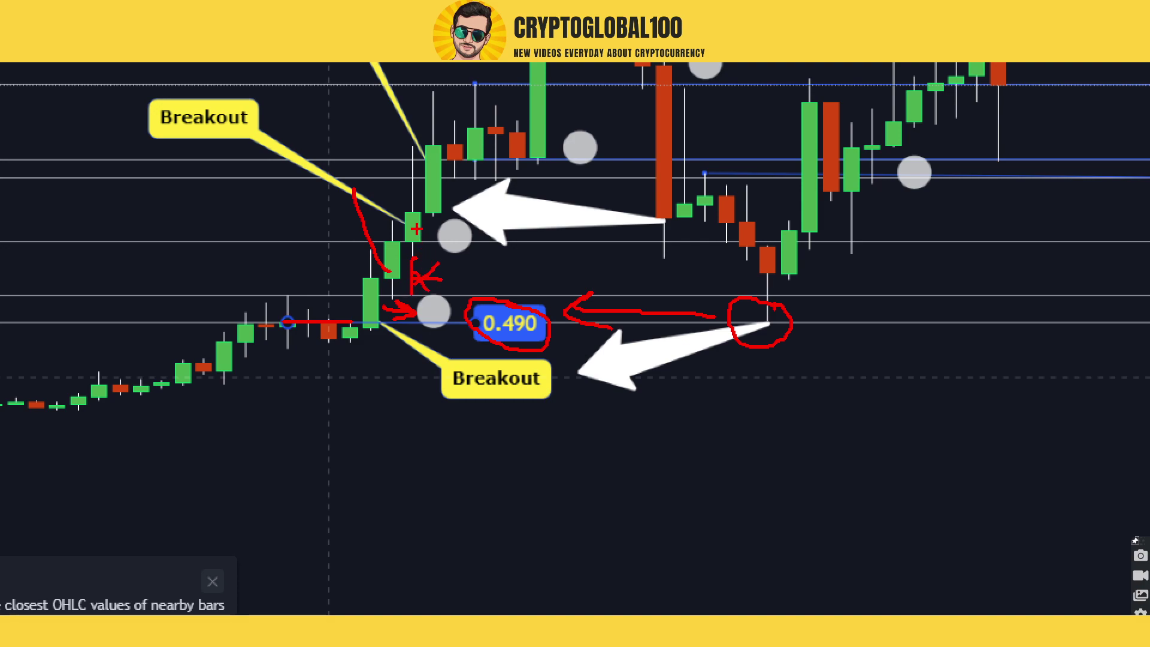
drag(377, 161, 417, 229)
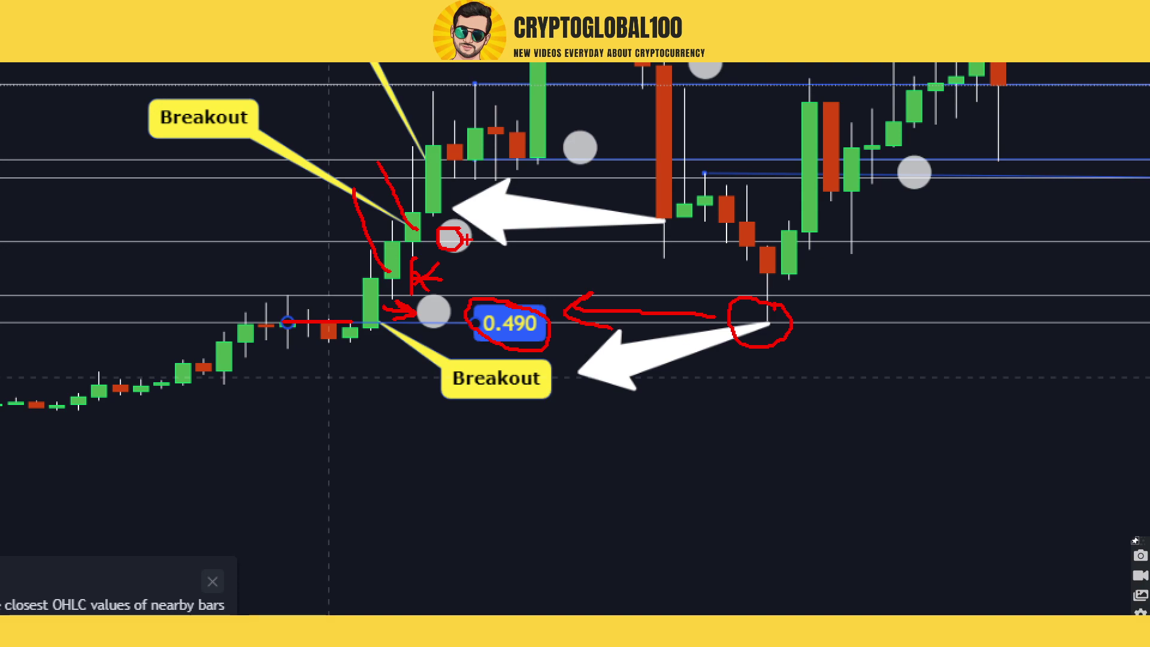
mouse_move(465, 240)
mouse_down()
mouse_move(497, 255)
mouse_move(599, 262)
mouse_move(663, 249)
mouse_move(652, 240)
mouse_move(642, 271)
mouse_up()
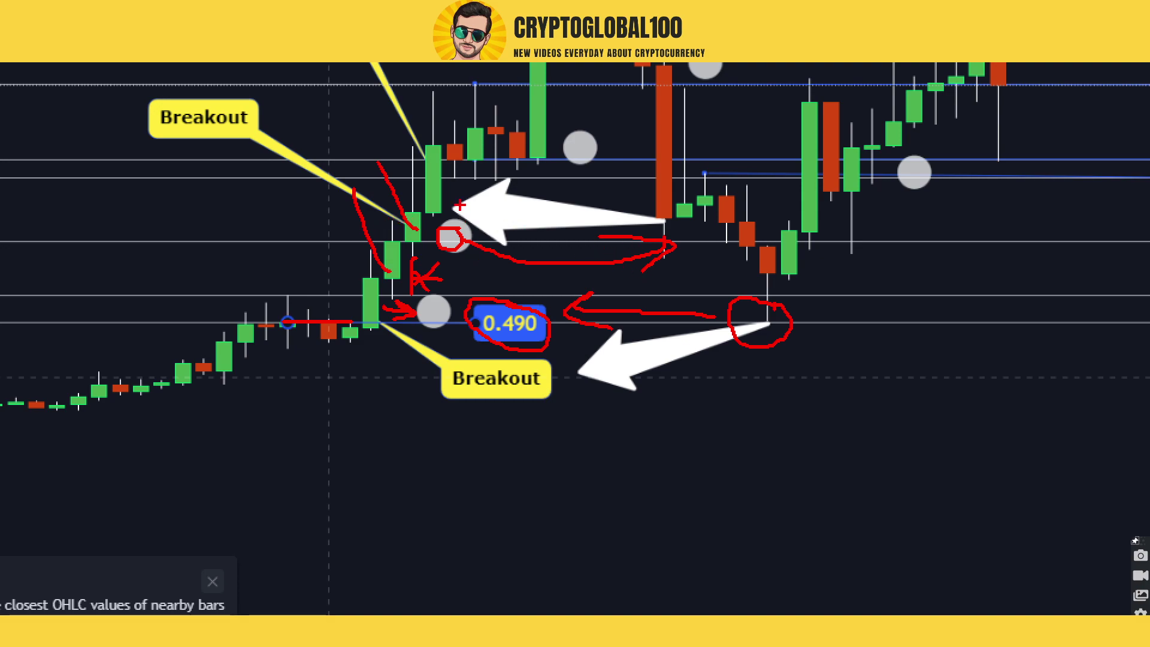
Step: Mark the candle of the uppermost Breakout callout, and outline and point to the red candle right after it
drag(429, 154, 391, 91)
right_click(449, 177)
click(341, 268)
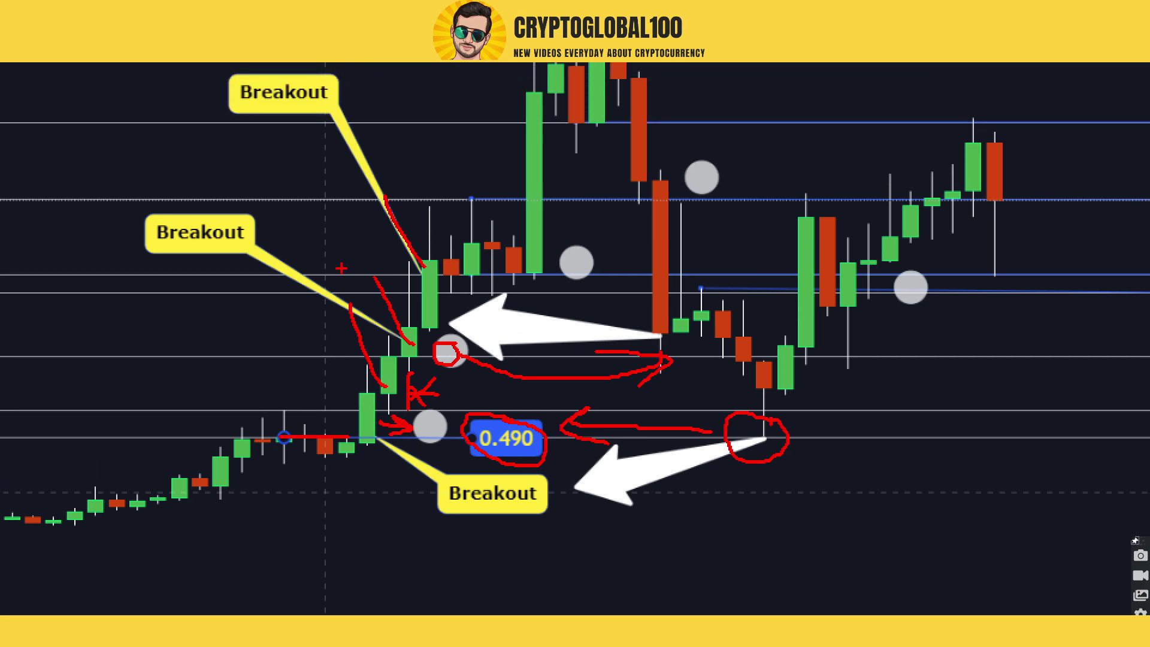
drag(460, 258, 430, 299)
drag(457, 215, 445, 223)
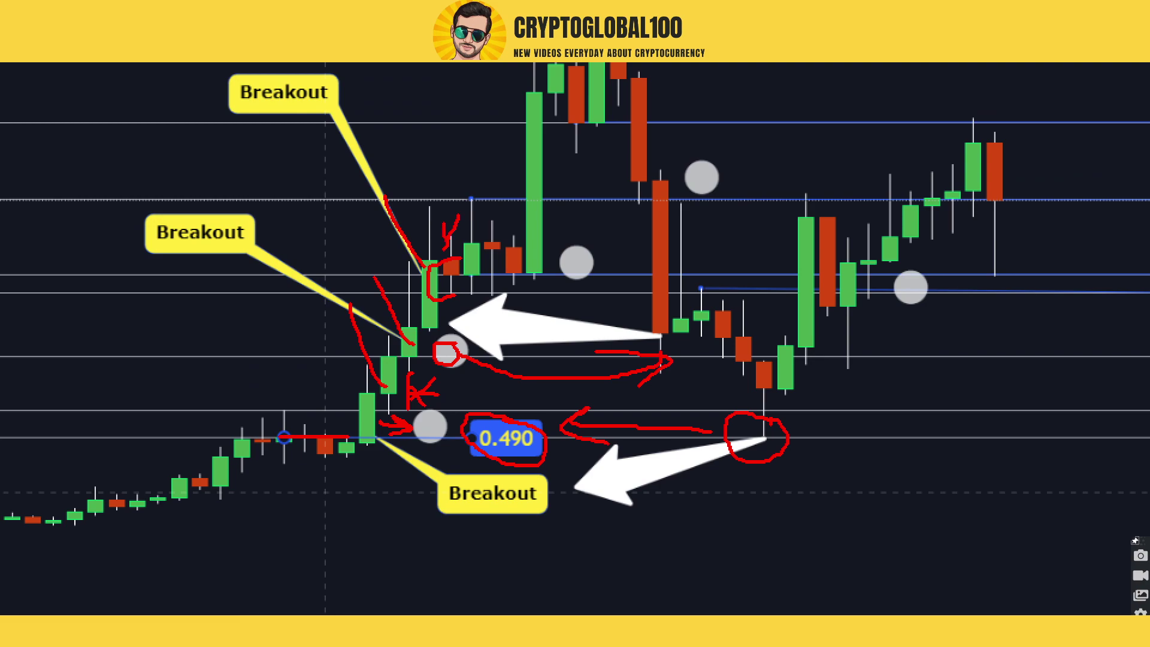
Step: Underline the consolidation before the tall green candle, draw a line to that candle and circle the grey marker beside it
mouse_move(474, 256)
mouse_down()
mouse_move(534, 258)
mouse_move(534, 283)
mouse_up()
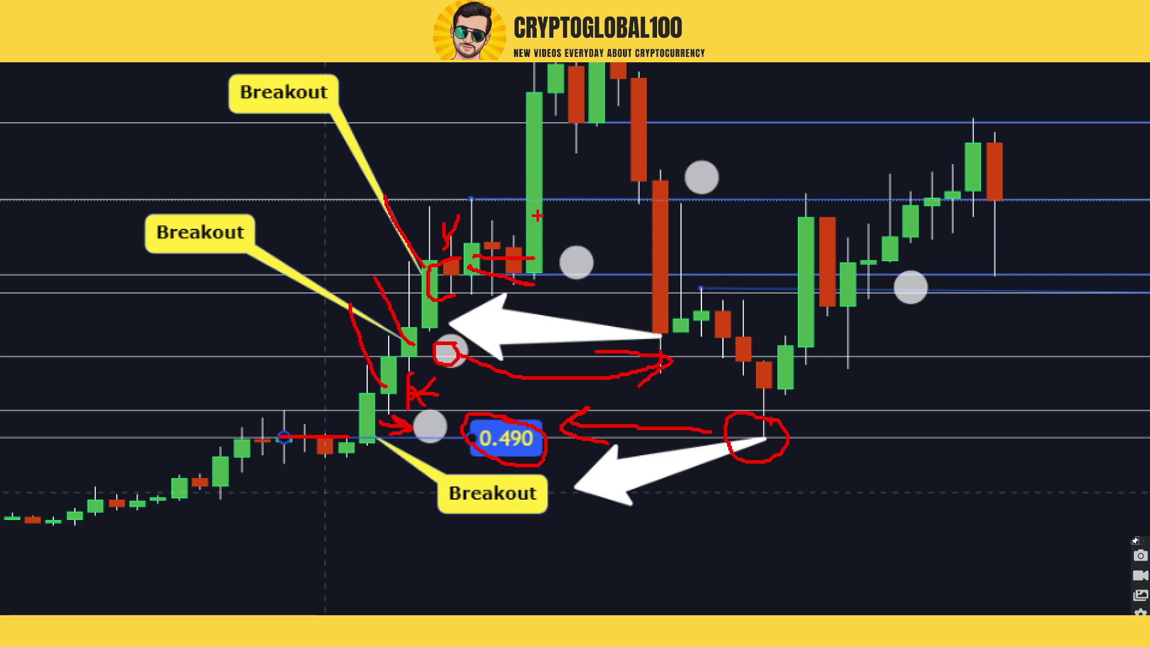
drag(538, 215, 488, 91)
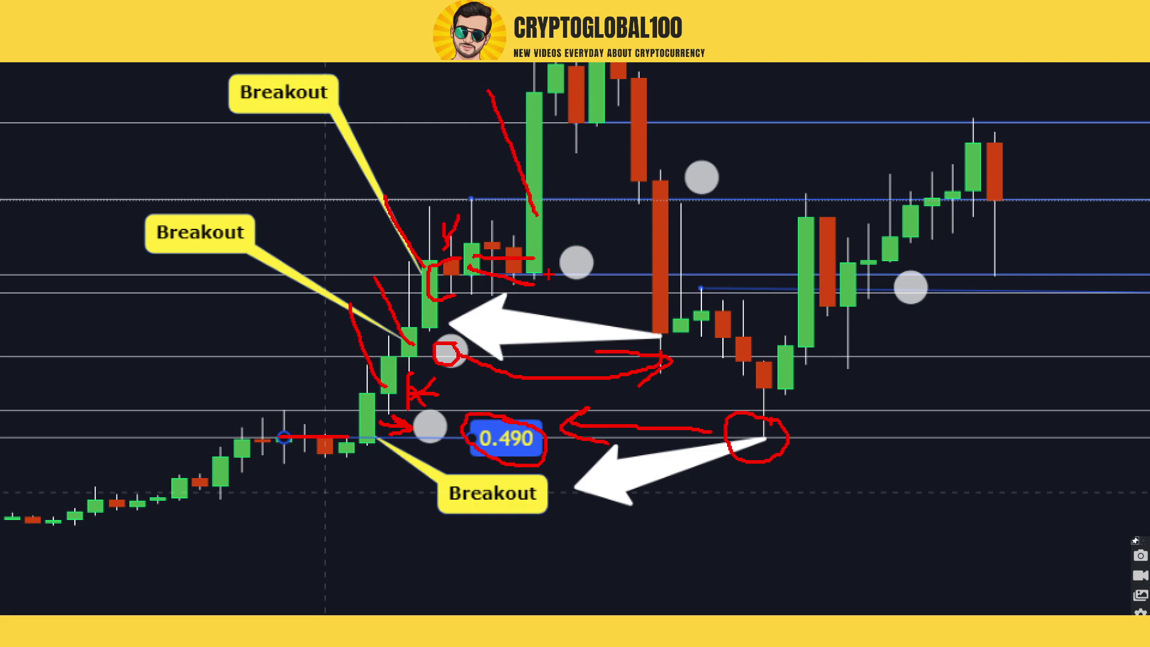
mouse_move(581, 248)
mouse_down()
mouse_move(593, 279)
mouse_move(578, 255)
mouse_up()
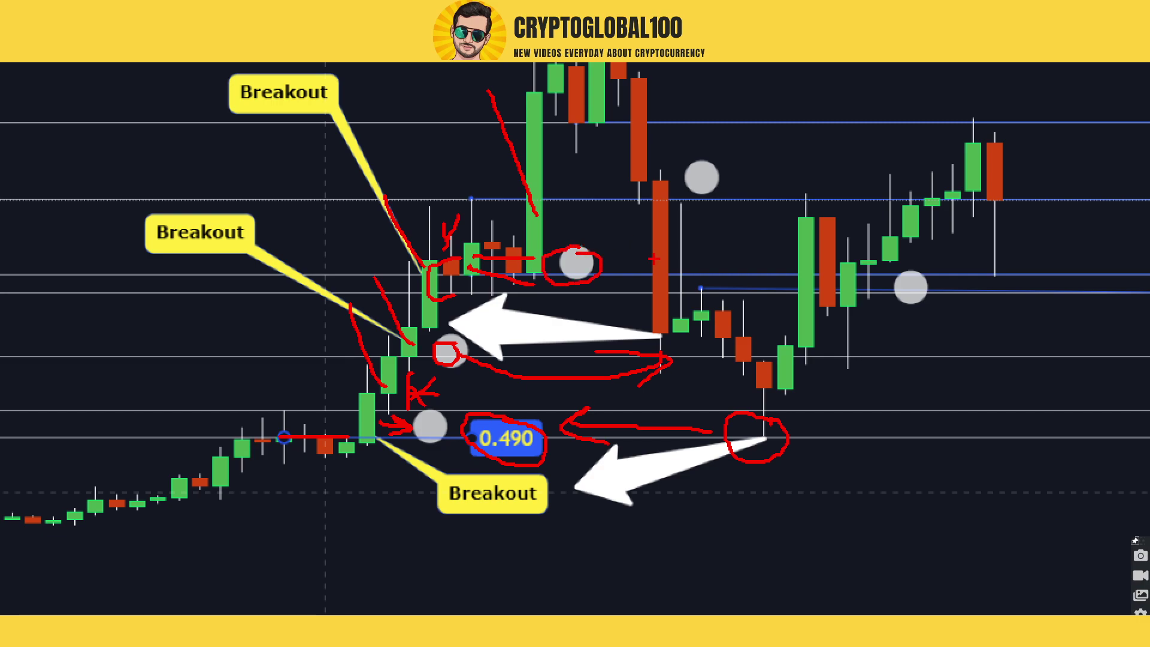
Step: Draw an arrow from the circled grey marker to the tall red drop candle
drag(605, 276, 665, 265)
right_click(625, 221)
click(335, 180)
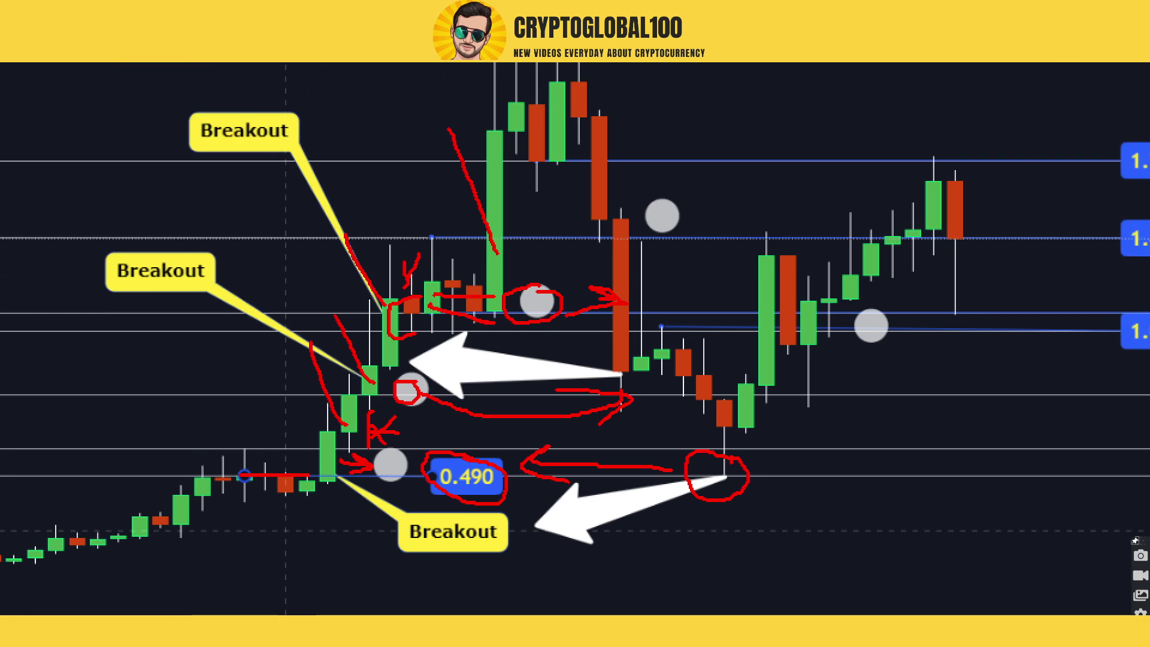
Step: Trace the red candle preceding the tall drop, circle its low at the 1.450 level and the spot beside it at 1.756, and clear the sketches
drag(596, 129, 597, 209)
drag(592, 254, 609, 221)
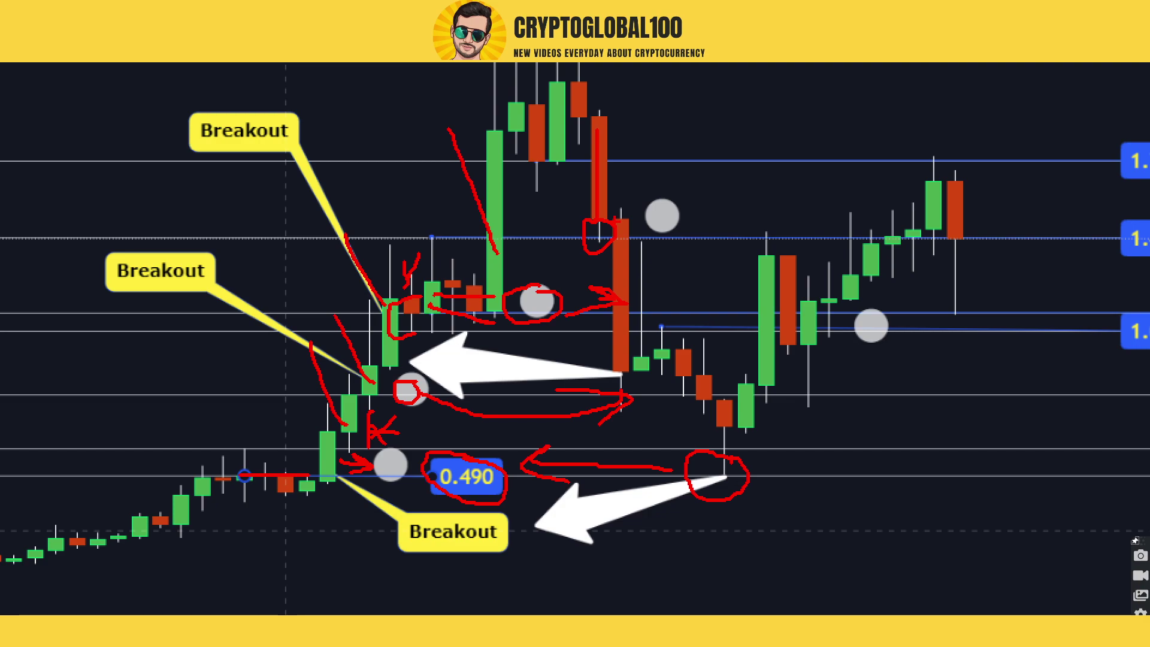
mouse_move(636, 170)
mouse_down()
mouse_move(631, 157)
mouse_move(634, 180)
mouse_move(647, 163)
mouse_up()
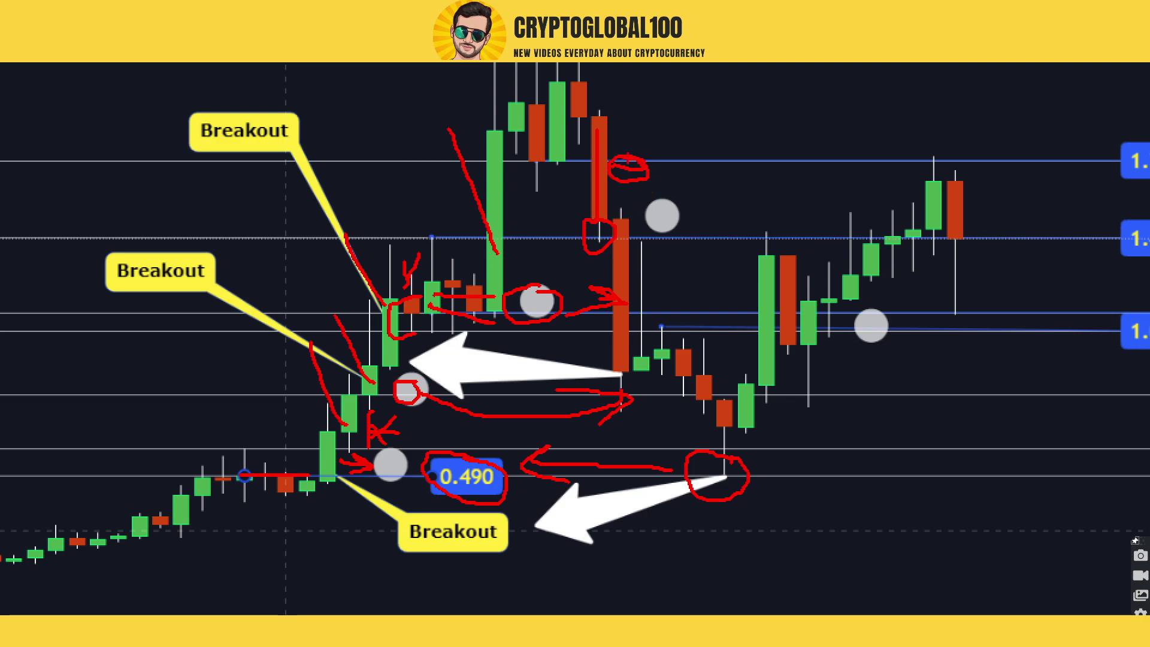
key(Escape)
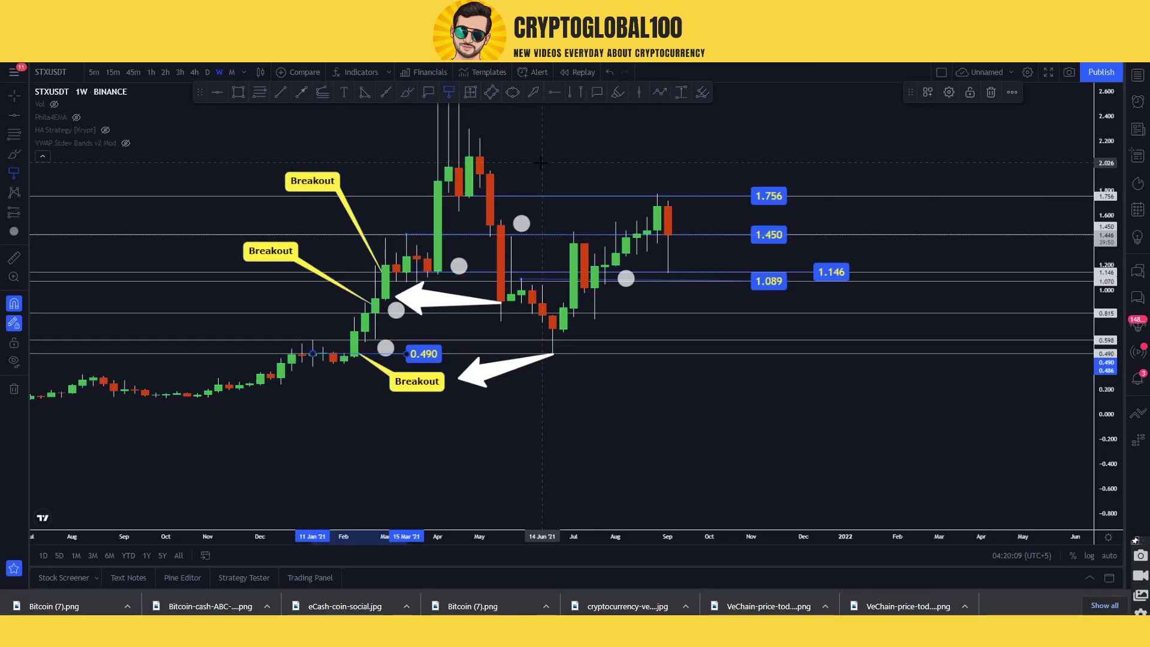
Step: Copy the upper grey marker to just below the 1.756 level and draw an arrow from it to the recent high, circling that high
click(511, 172)
drag(522, 224, 511, 201)
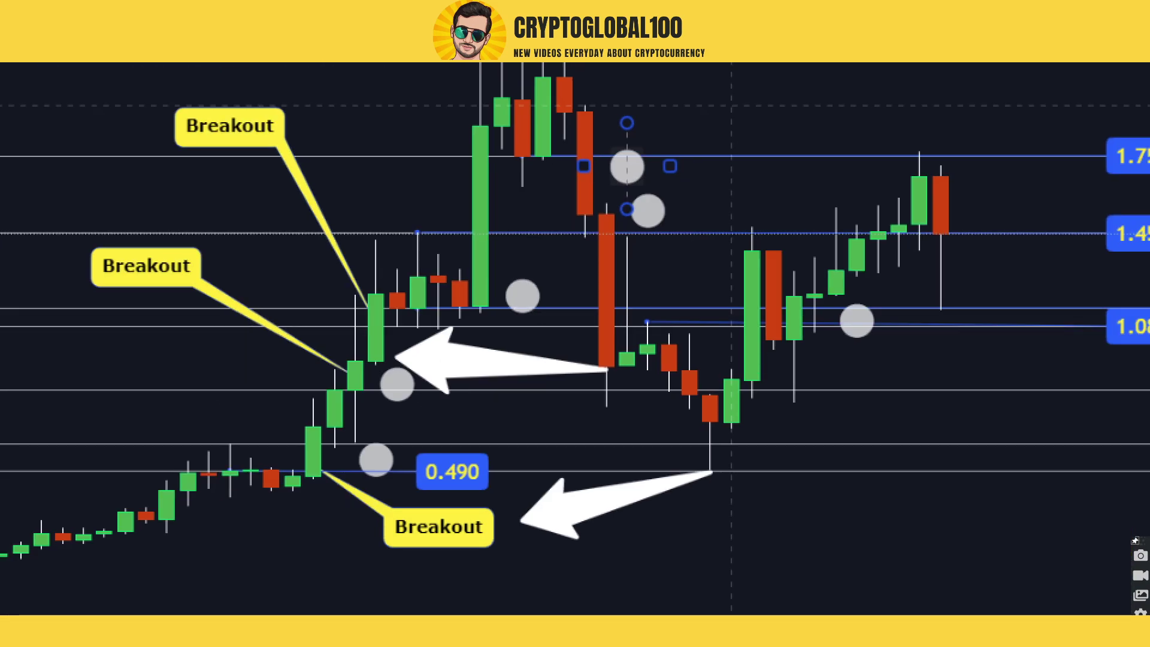
drag(570, 157, 675, 82)
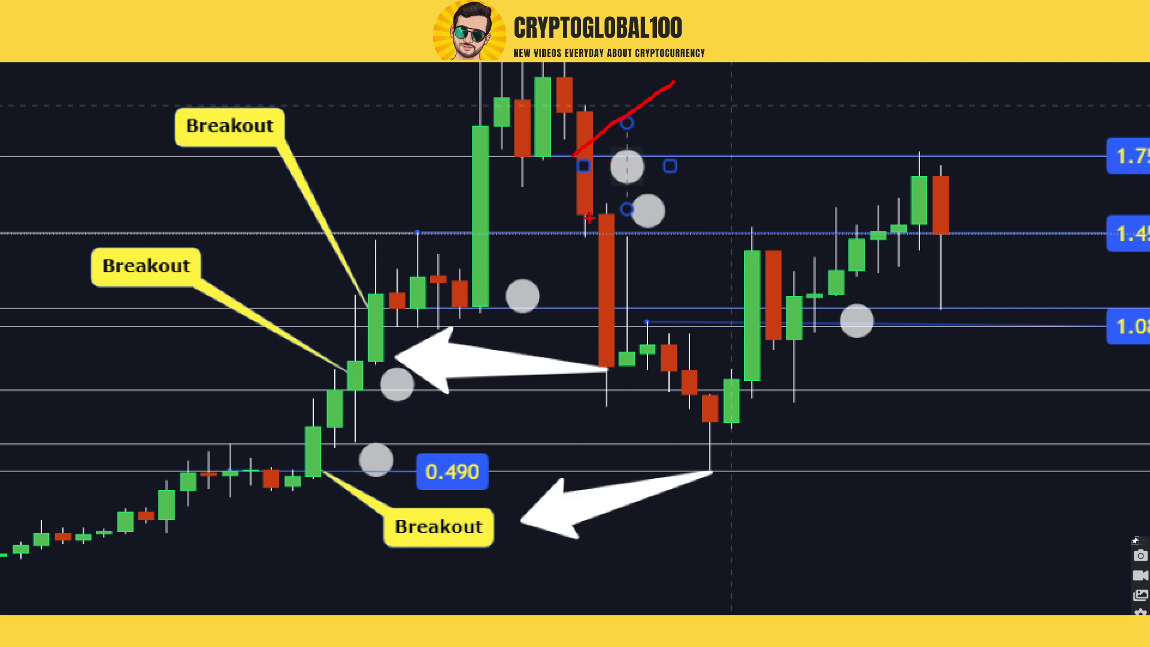
mouse_move(611, 162)
mouse_down()
mouse_move(595, 188)
mouse_move(600, 176)
mouse_move(858, 174)
mouse_move(863, 188)
mouse_move(923, 148)
mouse_up()
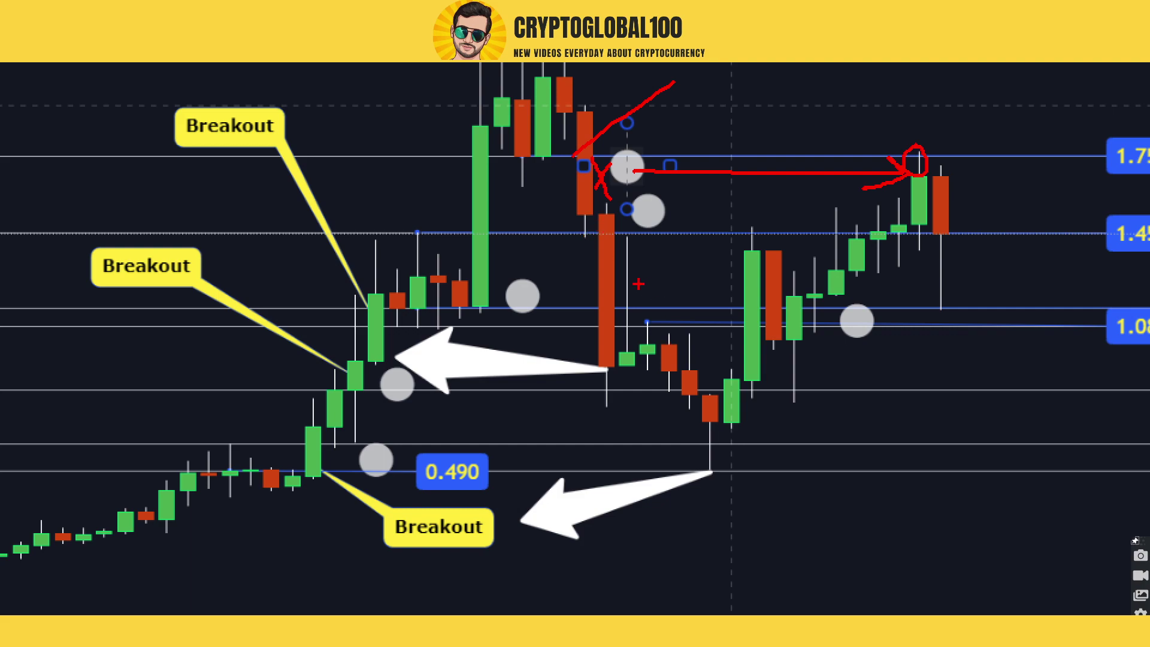
Step: Trace the tall red drop candle, circle the following candle's upper wick at the 1.450 level, and clear the sketches
drag(609, 215, 591, 374)
drag(637, 225, 642, 241)
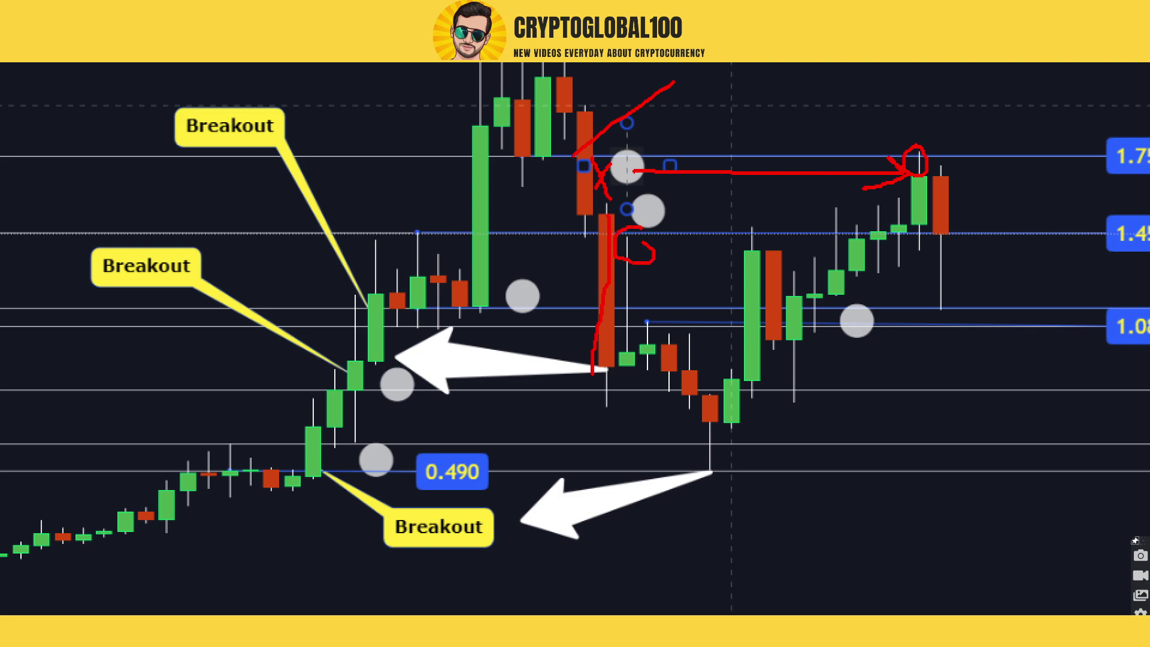
right_click(683, 205)
right_click(683, 205)
Step: Delete the original grey marker near the 1.450 level, keeping the copy just below 1.756
right_click(539, 222)
click(528, 221)
key(Delete)
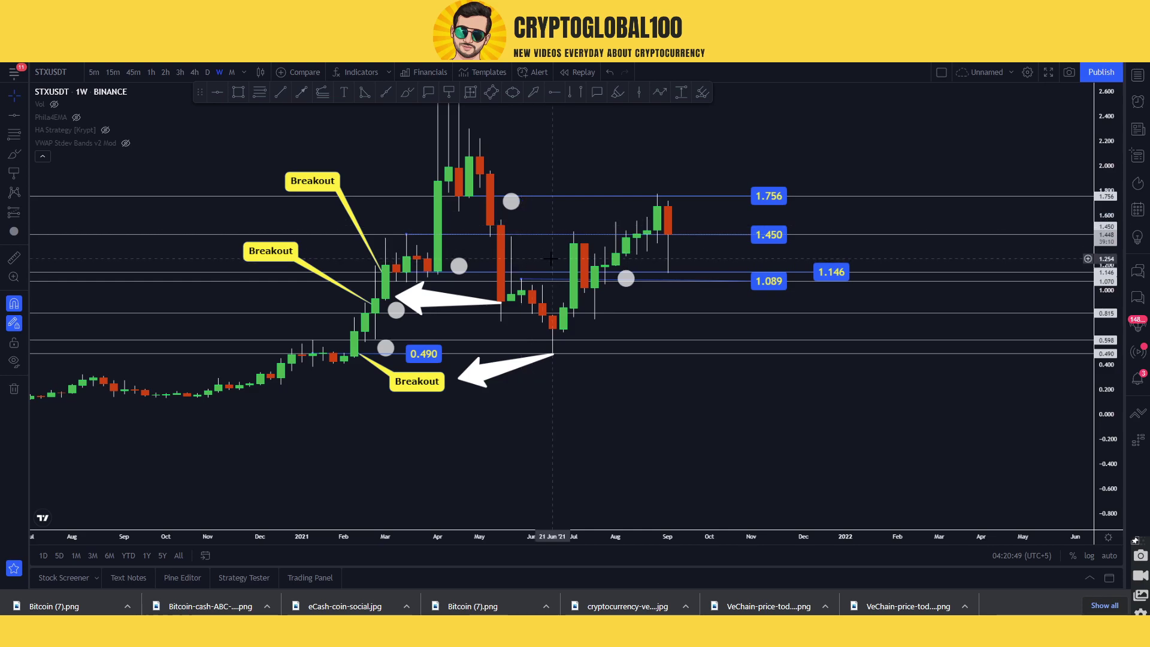
Step: Draw a line to the upper wick touching the 1.450 level after the tall red candle and box the wick's tip
key(ctrl+1)
click(527, 258)
drag(482, 212, 442, 238)
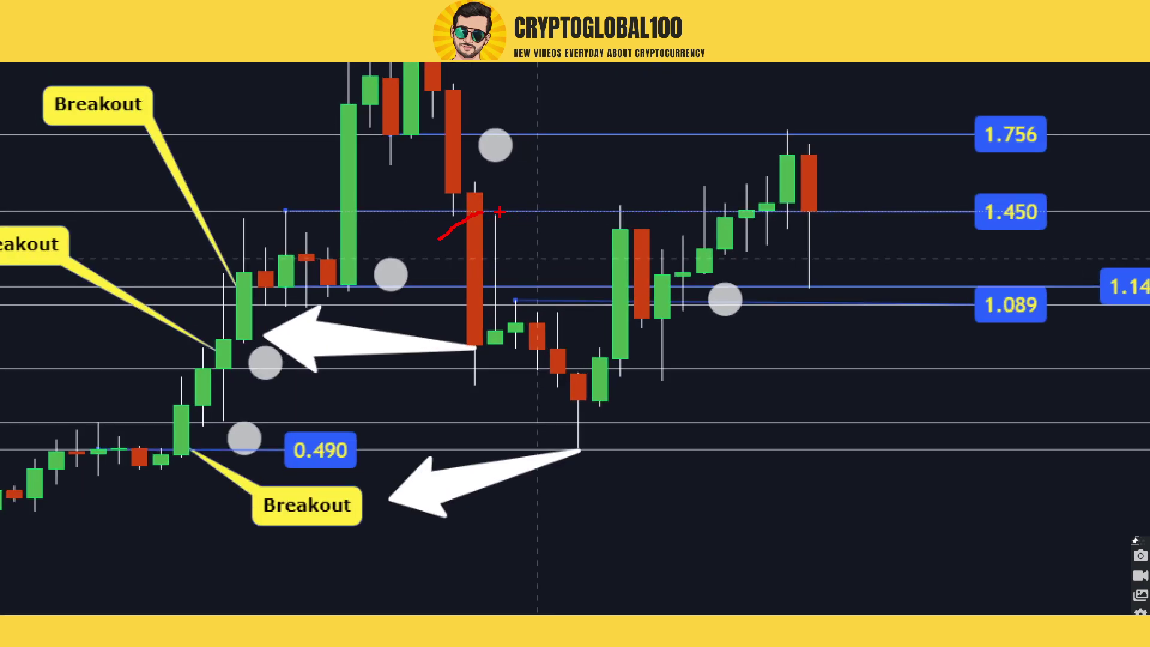
drag(503, 202, 479, 215)
Step: Sketch the decline to the 0.490 low, circle the small candles before it and mark the green candle after the low
drag(500, 350, 534, 424)
mouse_move(513, 302)
mouse_down()
mouse_move(535, 306)
mouse_move(525, 307)
mouse_move(558, 366)
mouse_move(574, 307)
mouse_up()
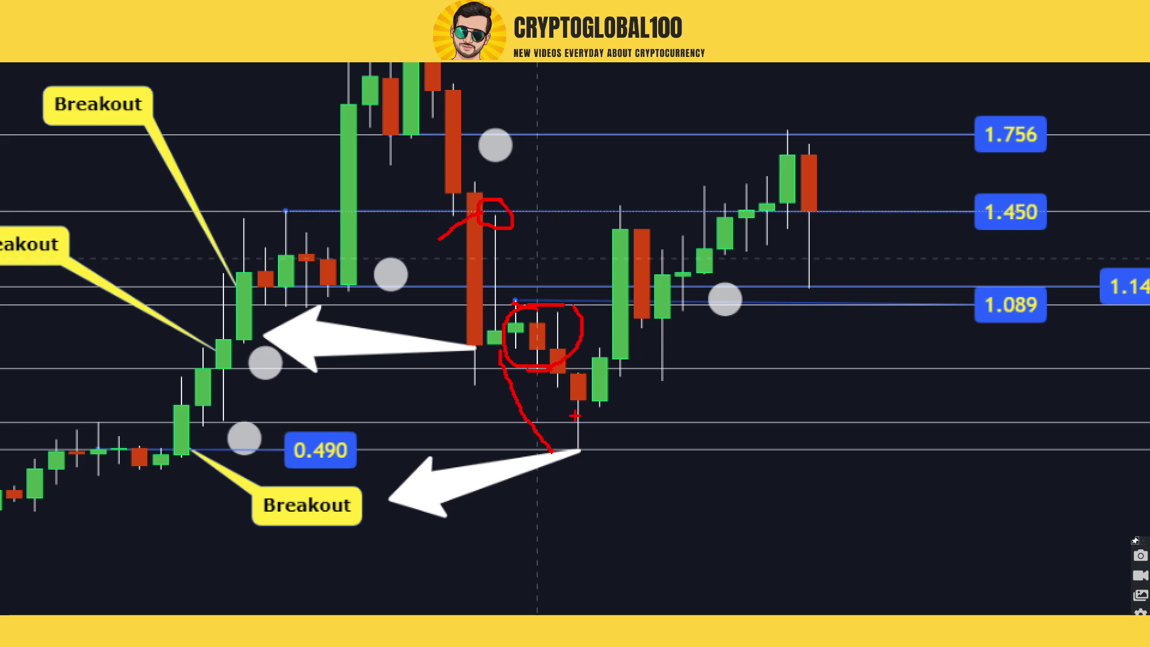
mouse_move(580, 356)
mouse_down()
mouse_move(578, 397)
mouse_move(598, 380)
mouse_up()
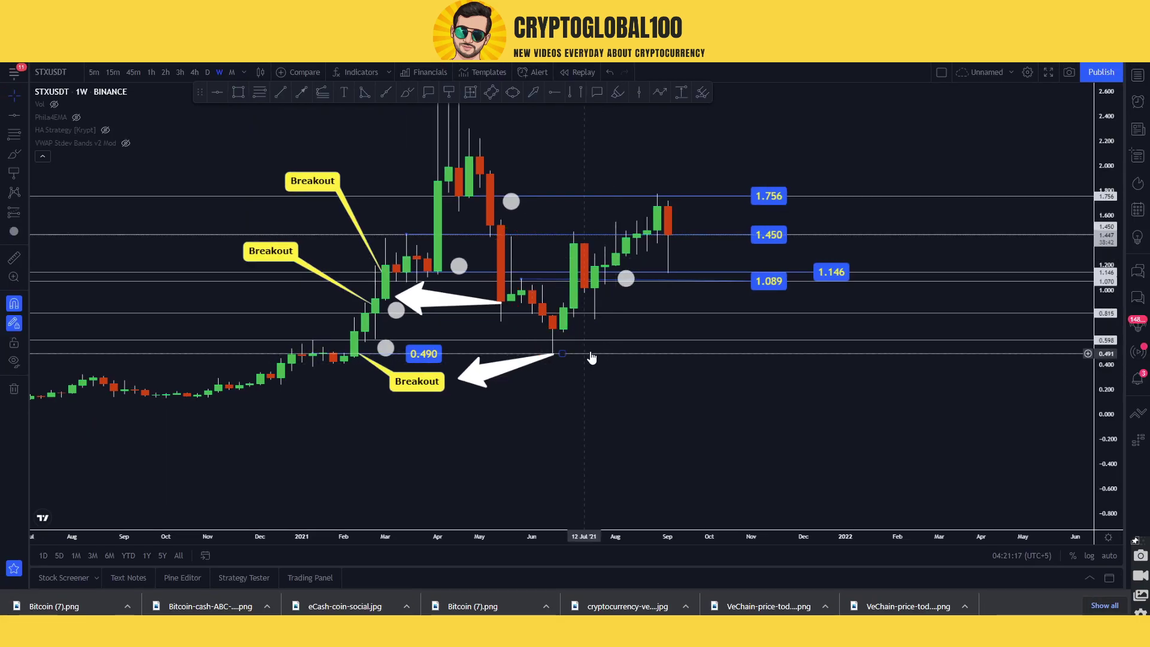
Step: Underline the first green candle after the low, box the area above it, and mark the tall green candle and the red candle following it
drag(565, 324, 581, 332)
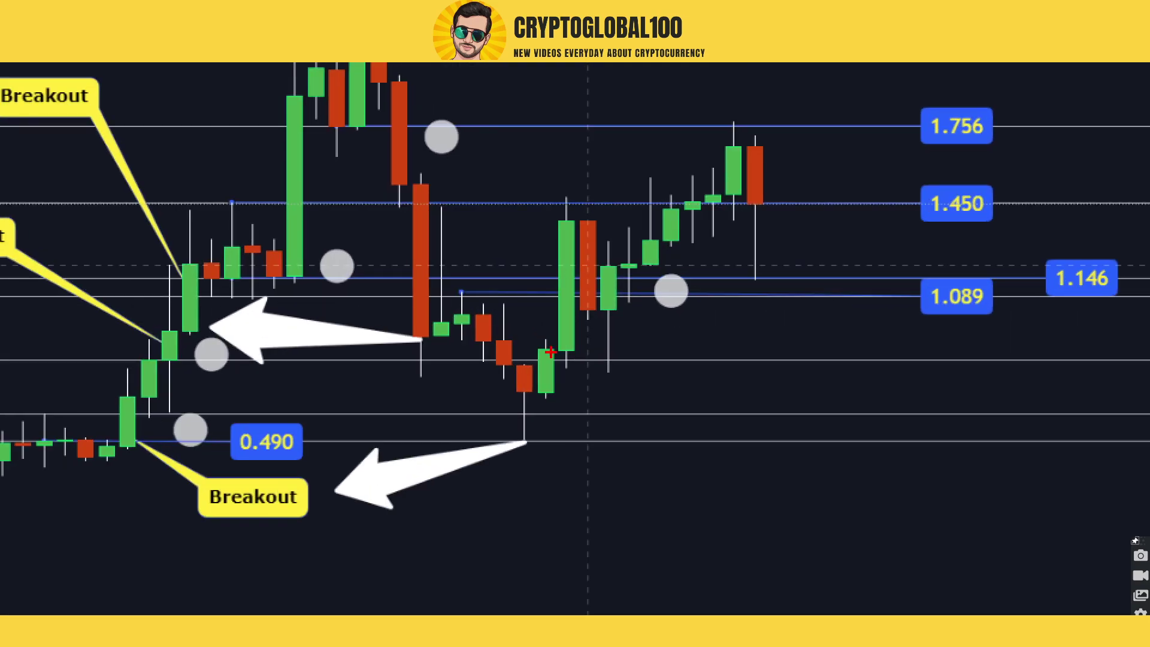
drag(527, 382, 557, 382)
drag(564, 328, 555, 331)
drag(587, 247, 620, 171)
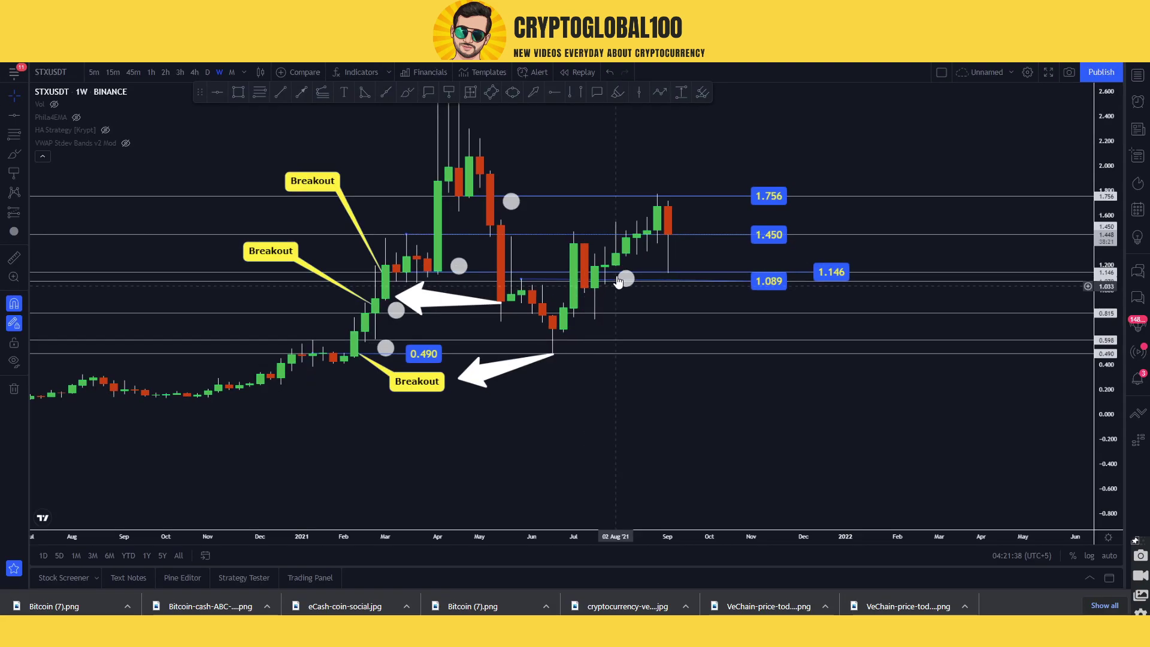
Step: Copy the grey marker to beneath the red candle after the tall green one, mark the next two candles, and clear the sketches
drag(623, 280, 579, 309)
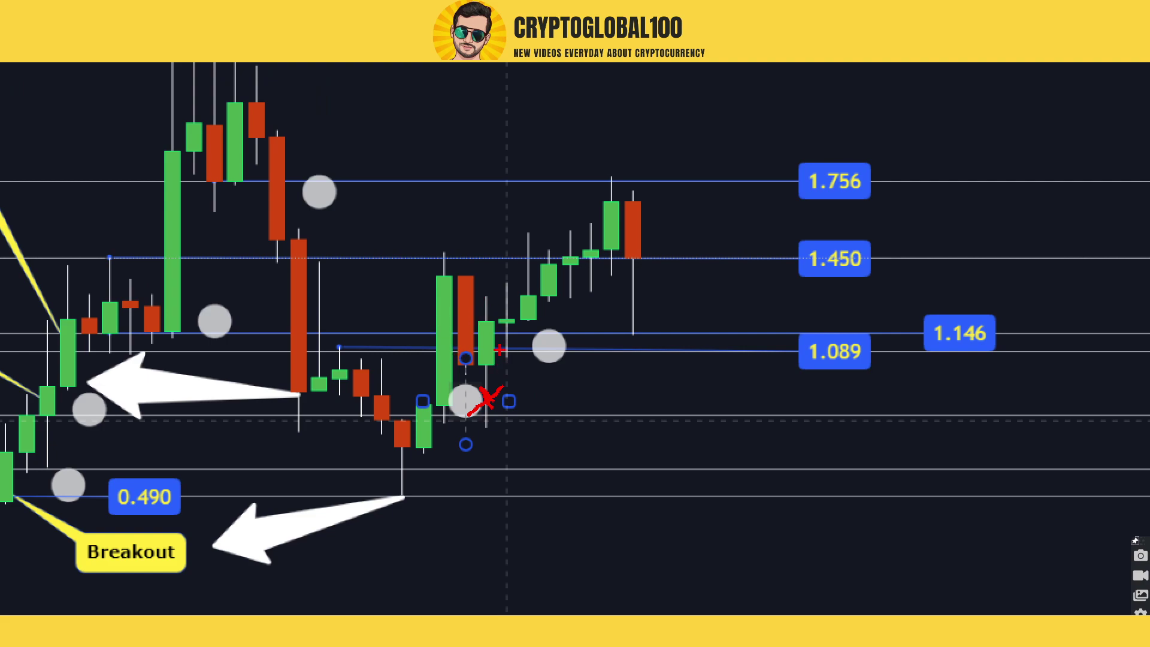
drag(500, 313, 514, 329)
drag(480, 278, 487, 331)
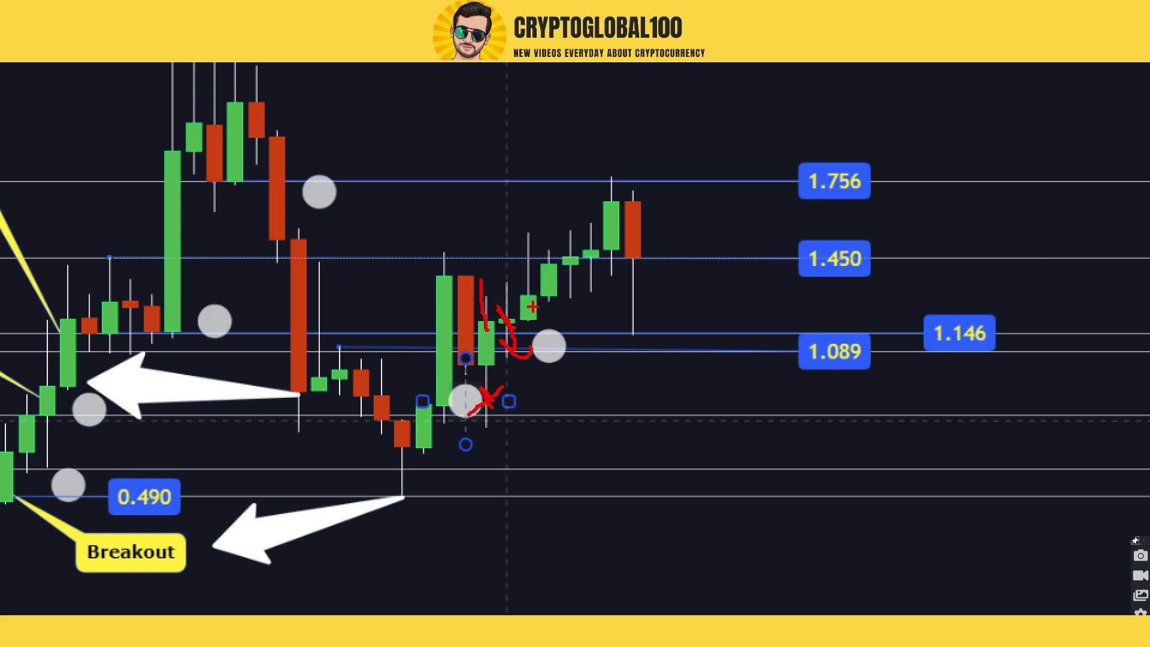
drag(532, 307, 515, 209)
key(Escape)
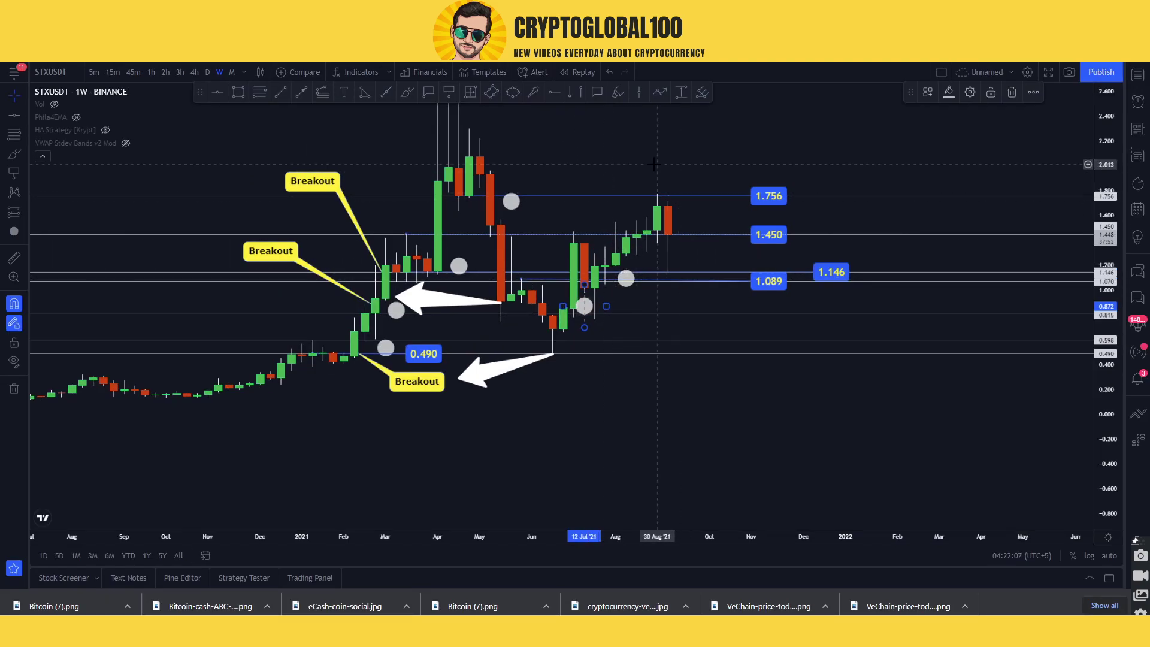
click(217, 91)
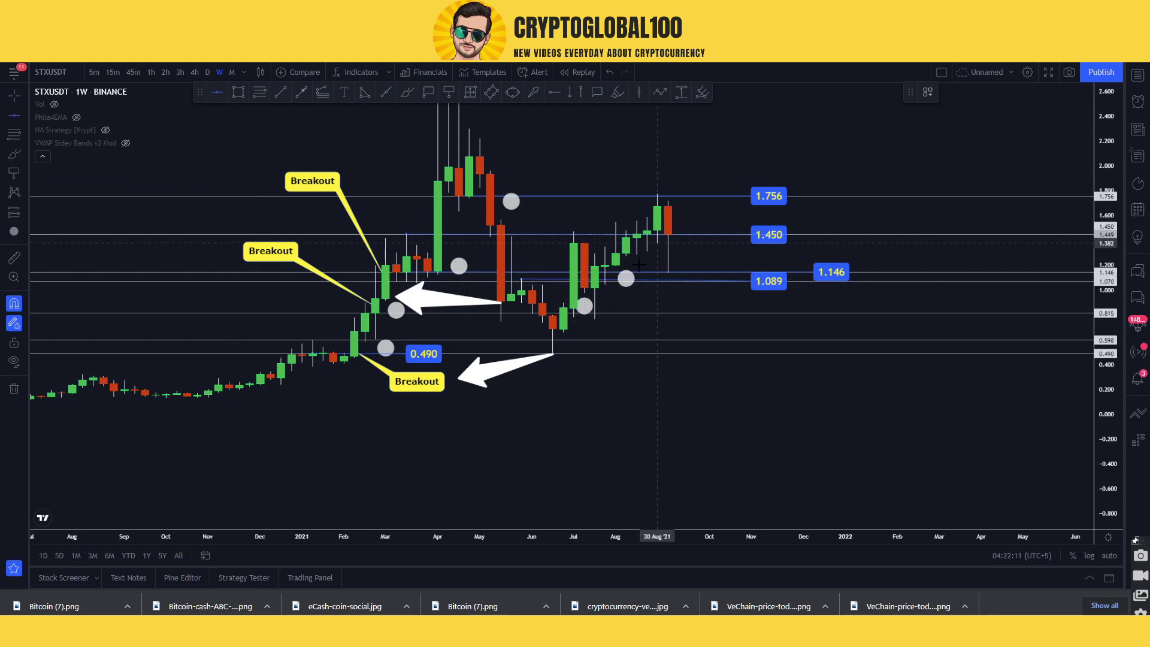
click(618, 264)
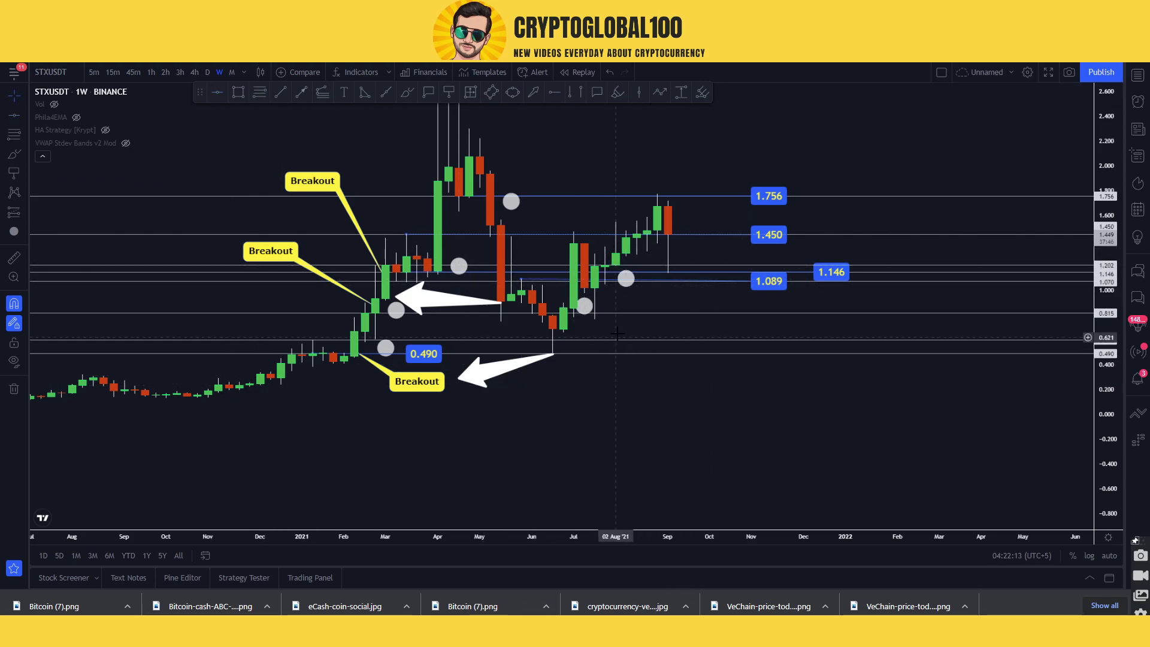
click(644, 266)
key(Delete)
Step: Mark the three green candles above 1.146, draw a cross beside them, circle the last red candle's low with an arrow to it, and clear the sketches
scroll(919, 306, up, 3)
drag(585, 237, 636, 342)
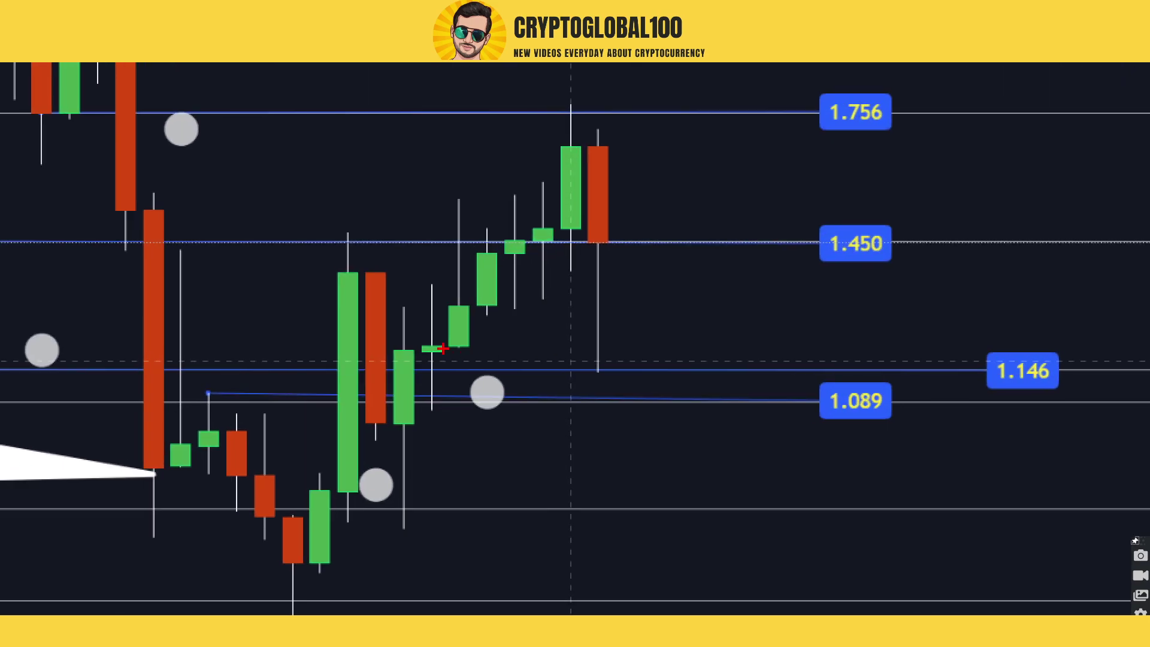
mouse_move(406, 366)
mouse_down()
mouse_move(403, 340)
mouse_move(433, 398)
mouse_up()
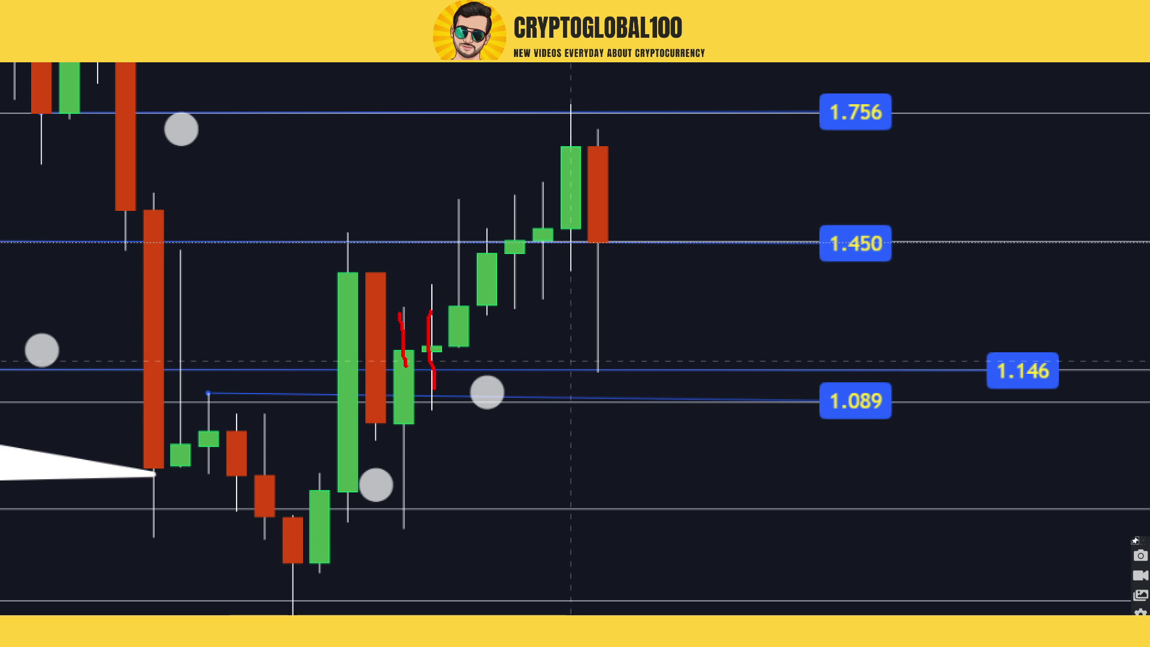
drag(462, 348, 461, 287)
mouse_move(459, 357)
mouse_down()
mouse_move(492, 358)
mouse_move(468, 378)
mouse_move(486, 371)
mouse_up()
mouse_move(612, 347)
mouse_down()
mouse_move(587, 346)
mouse_move(610, 390)
mouse_move(613, 346)
mouse_up()
drag(520, 357, 546, 361)
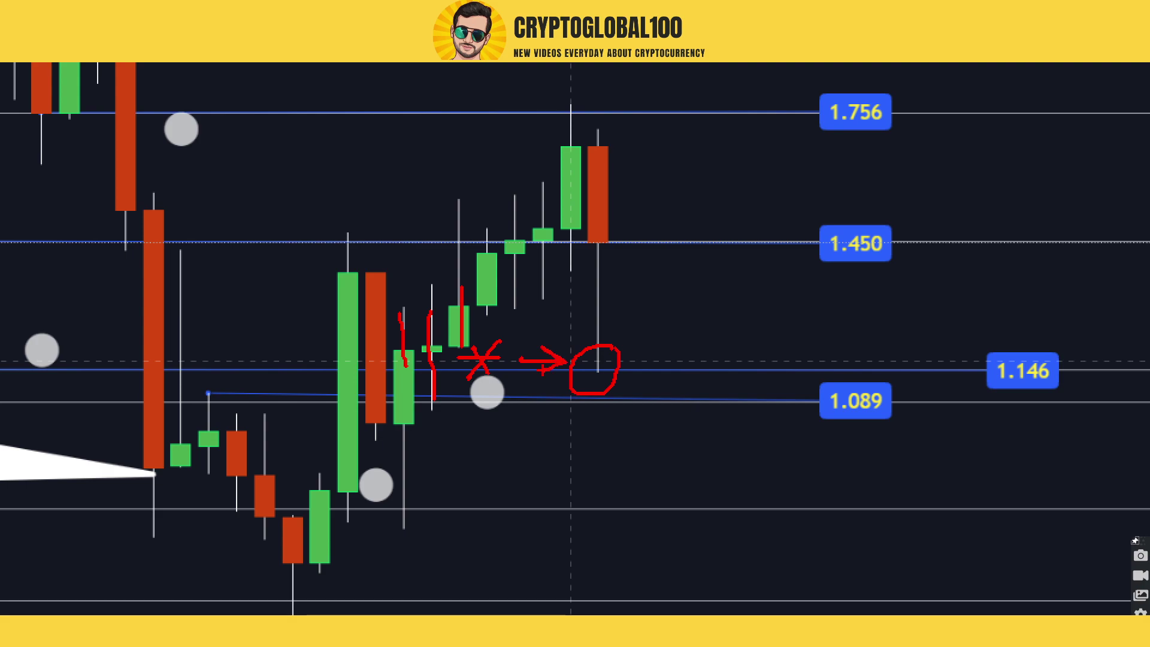
right_click(930, 161)
Step: Draw a line to the last green candle and trace the last red candle's long lower wick
drag(709, 171, 787, 140)
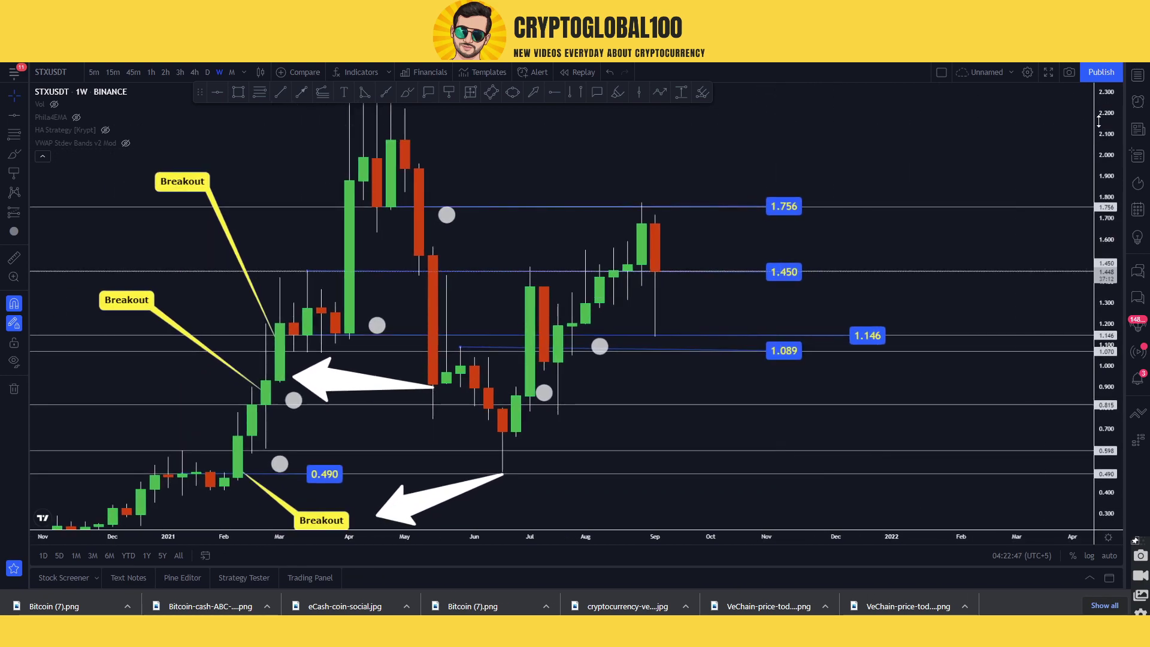
drag(1098, 122, 1099, 156)
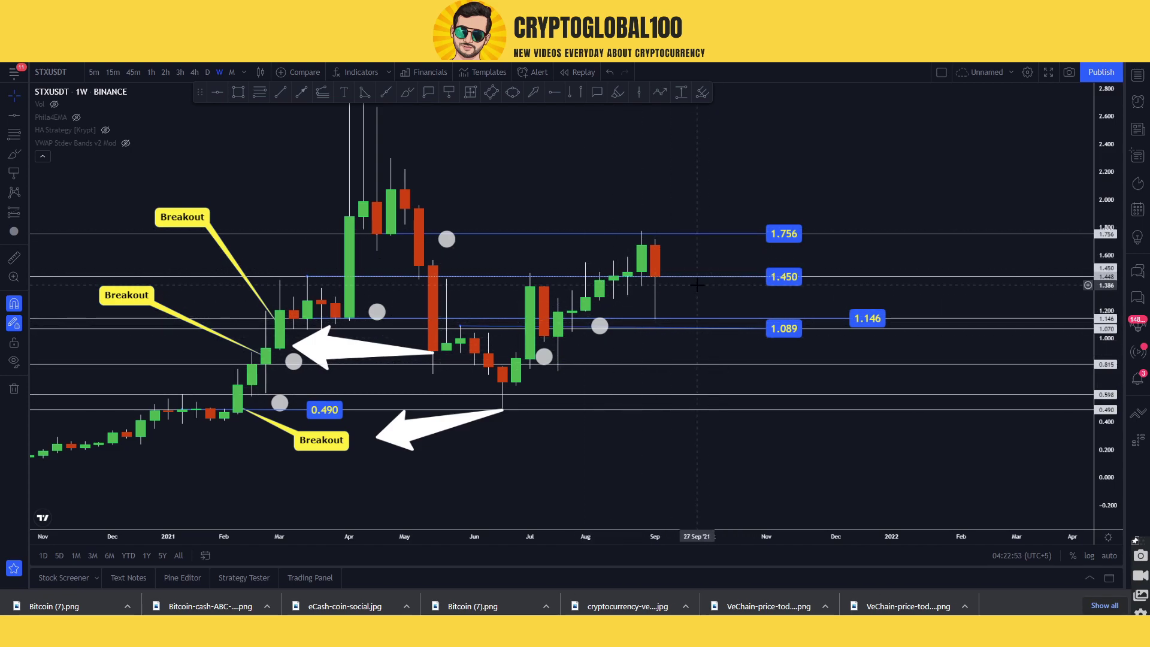
drag(643, 267, 601, 163)
drag(666, 269, 667, 331)
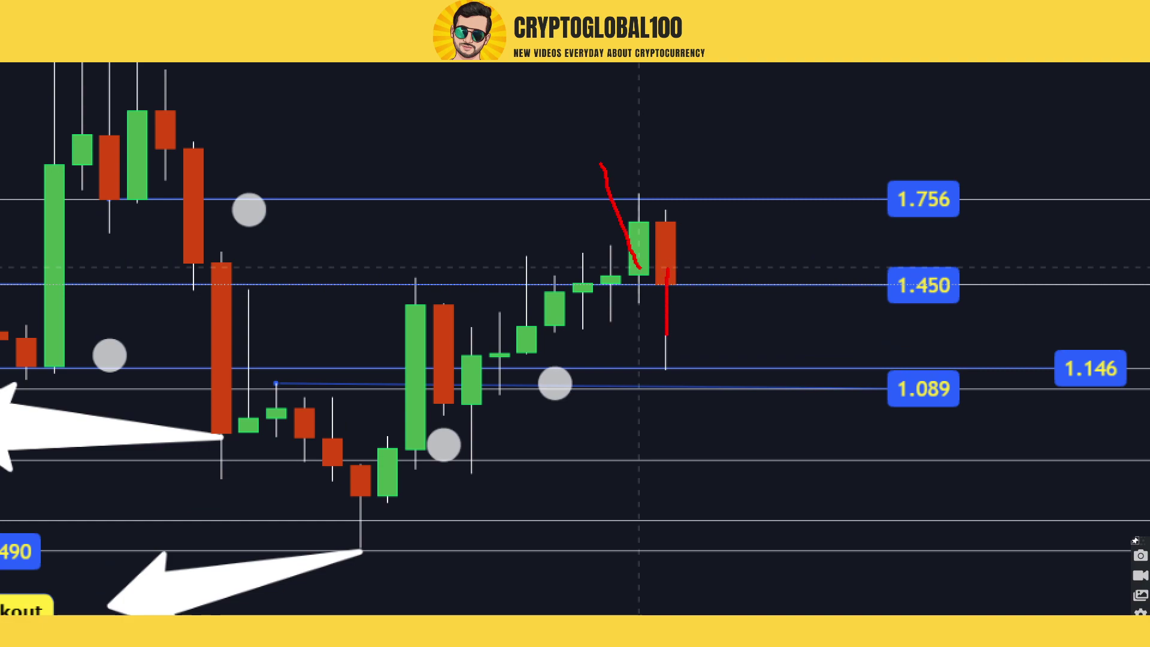
Step: Draw three horizontal strokes between 1.450 and 1.146 beside the long wick, circle the 1.450 level after the last candle, and clear the sketches
drag(570, 320, 654, 307)
drag(567, 342, 637, 345)
drag(522, 366, 639, 371)
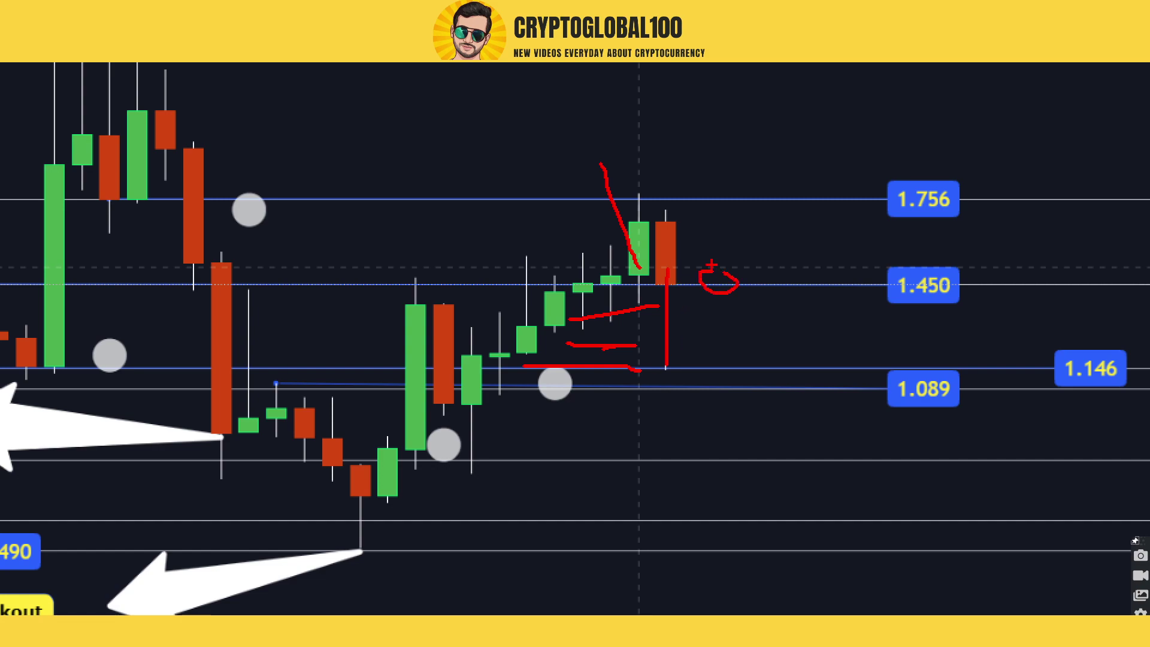
key(Escape)
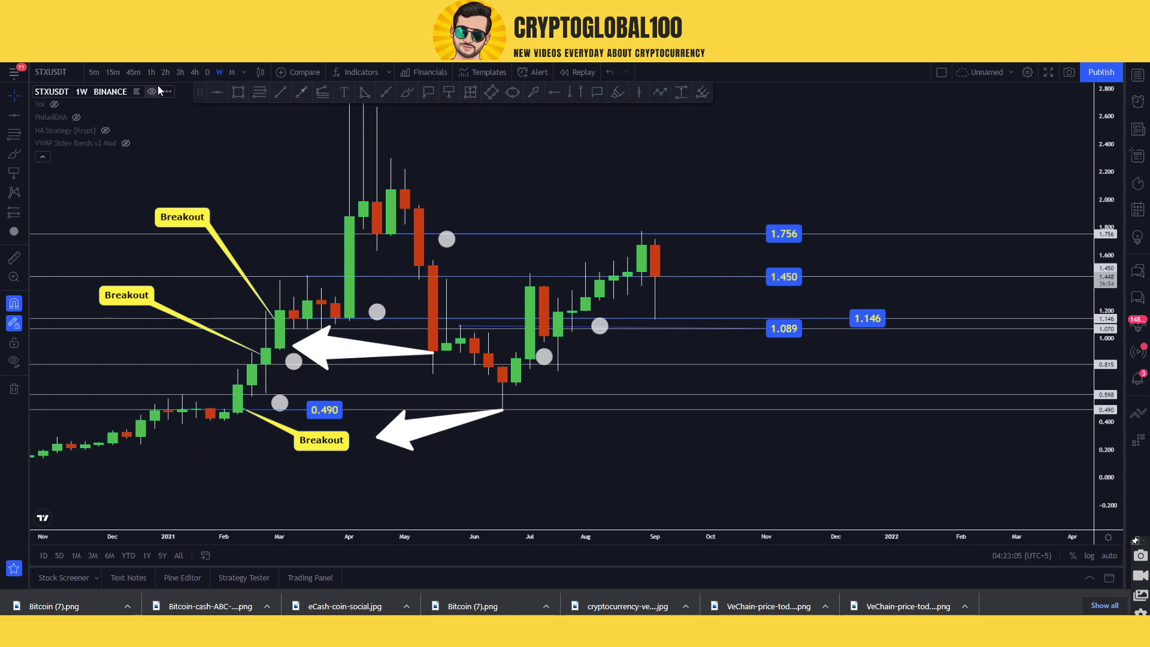
Step: Switch the chart to the daily timeframe
click(208, 72)
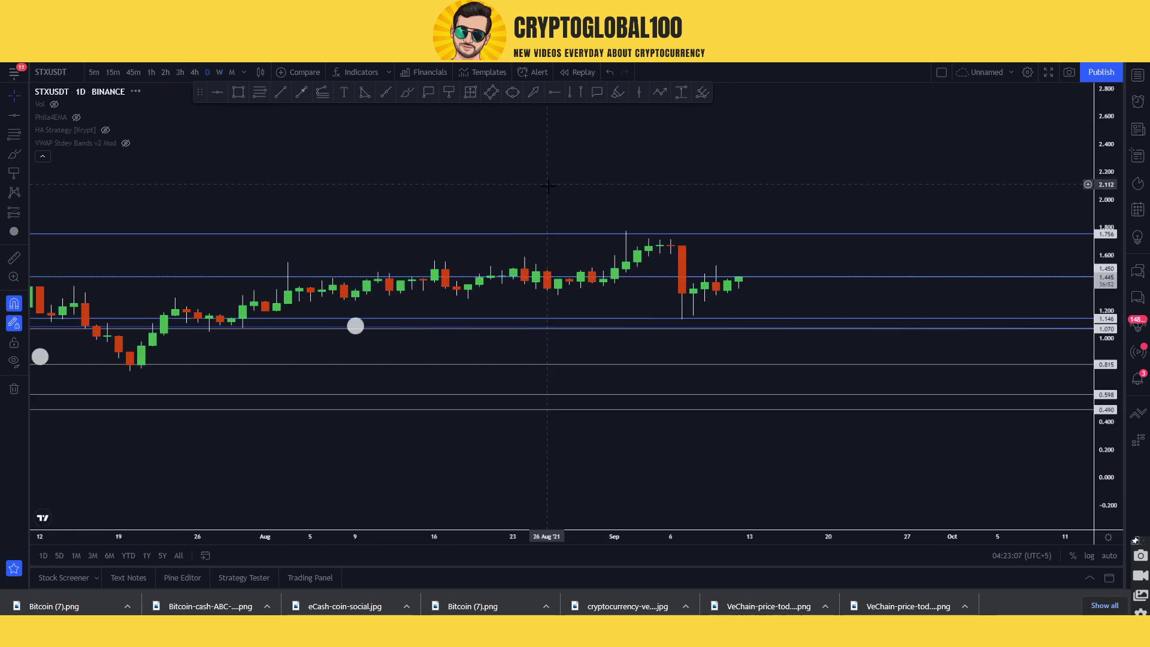
drag(1105, 442, 1105, 335)
drag(945, 313, 499, 378)
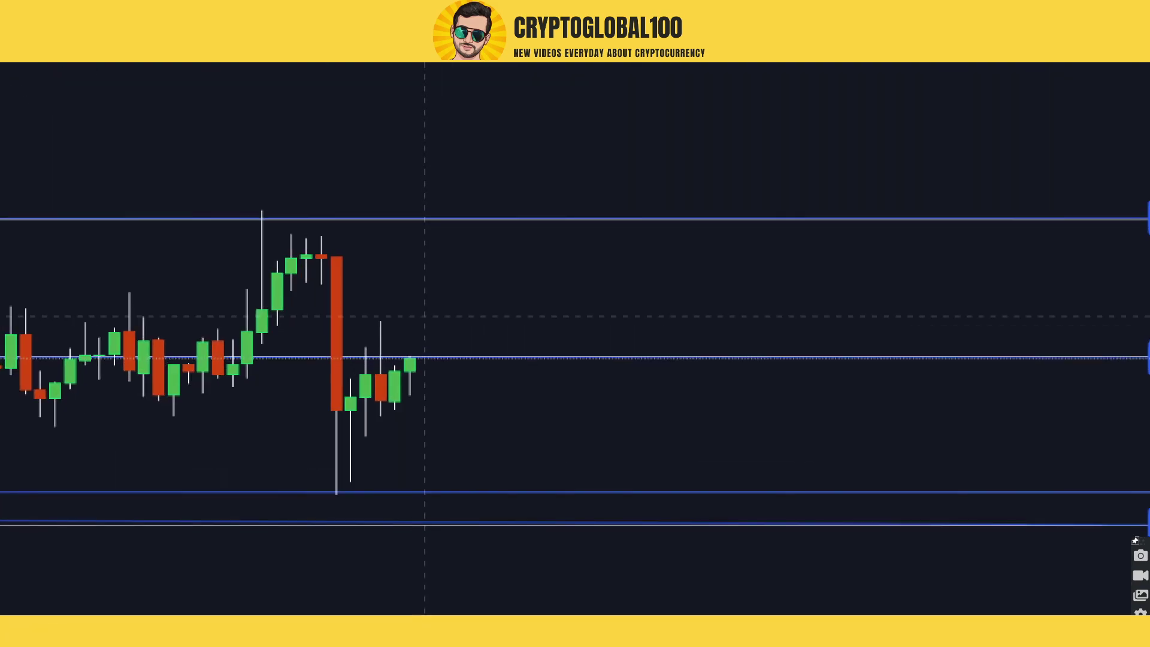
Step: Sketch a daily breakout above 1.450 with a cross and a retest arrow, mark the 1.756 level, and clear the sketches
drag(414, 341, 414, 312)
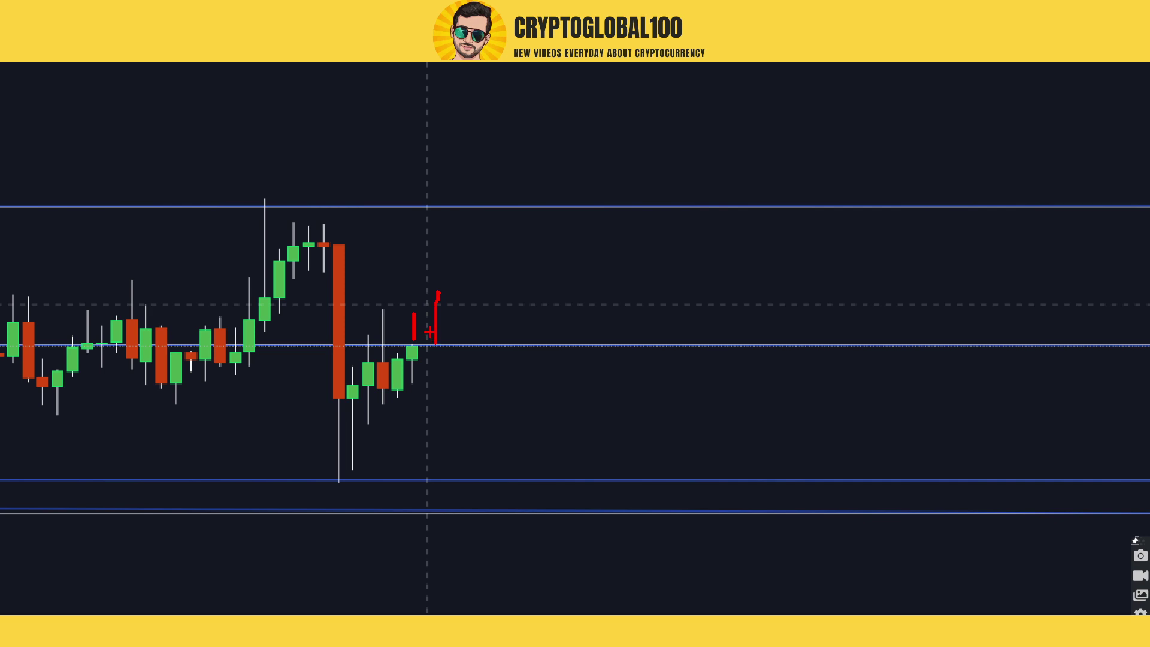
mouse_move(435, 343)
mouse_down()
mouse_move(458, 324)
mouse_move(496, 330)
mouse_up()
mouse_move(408, 298)
mouse_down()
mouse_move(412, 256)
mouse_move(411, 275)
mouse_move(445, 270)
mouse_up()
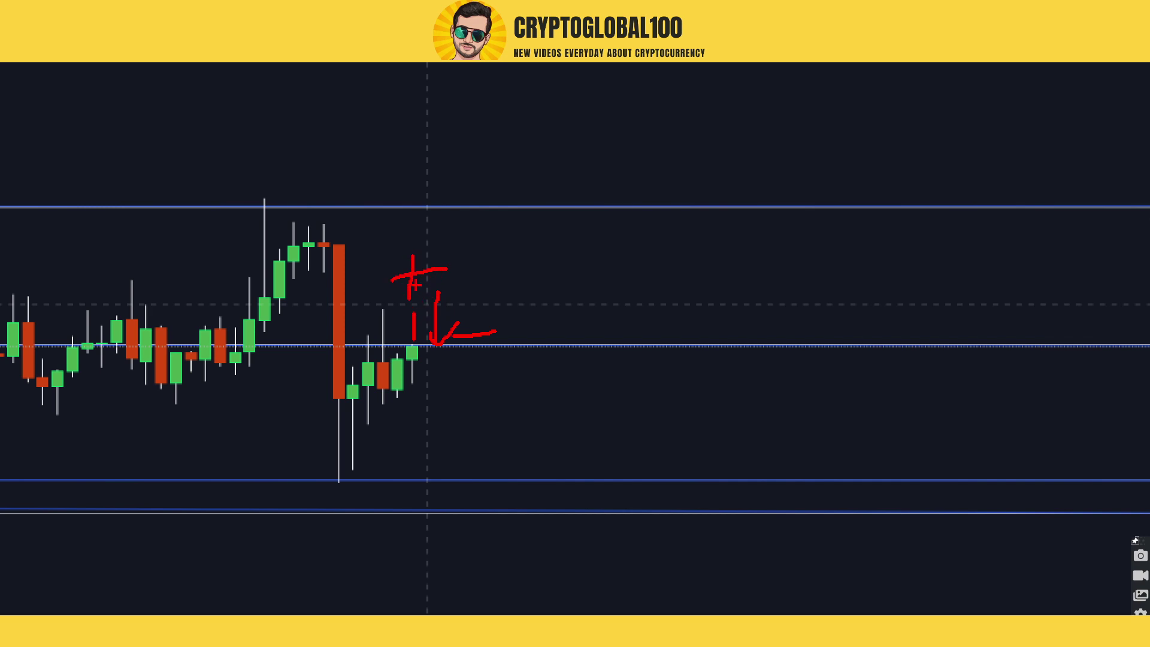
mouse_move(465, 190)
mouse_down()
mouse_move(440, 211)
mouse_move(490, 178)
mouse_up()
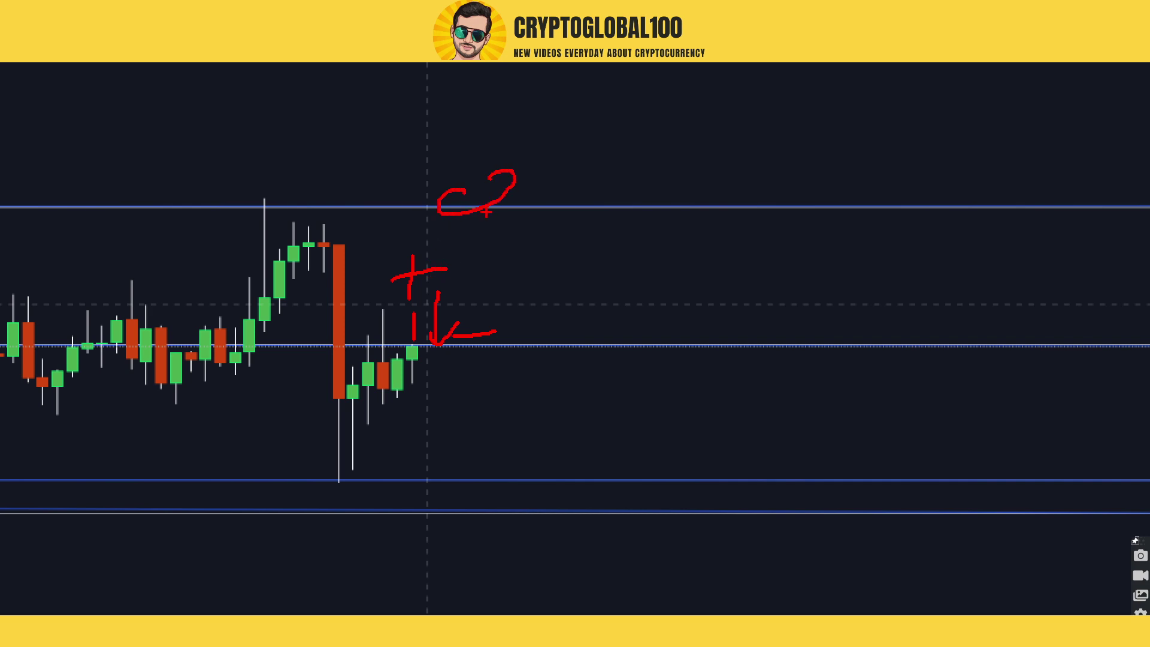
key(Escape)
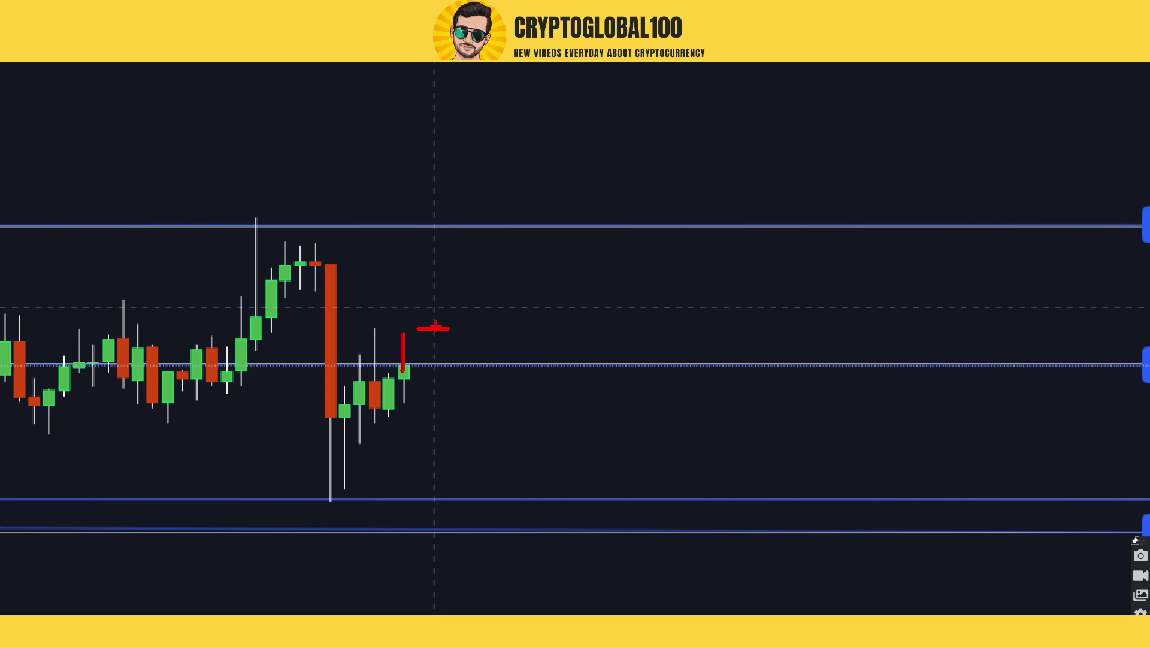
Step: Sketch a projected rise from above 1.450 to a box at 1.756, add a cross on the retest and further path strokes, and clear them
drag(435, 325, 430, 292)
mouse_move(441, 219)
mouse_down()
mouse_move(429, 254)
mouse_move(451, 219)
mouse_move(462, 222)
mouse_up()
drag(450, 342, 404, 372)
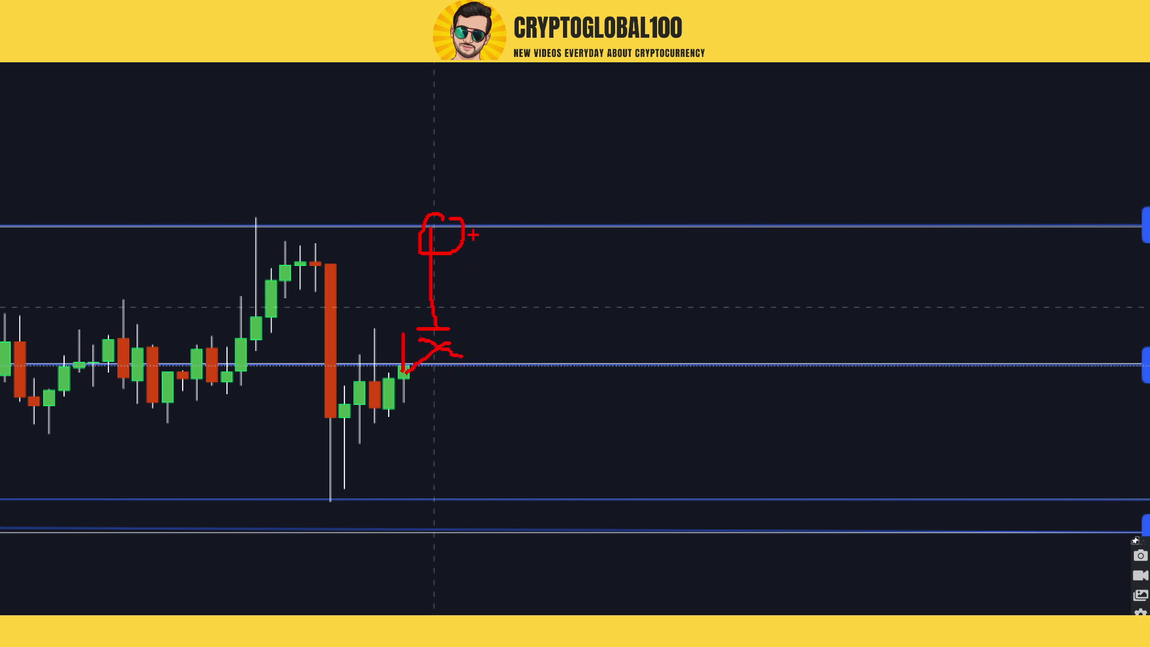
drag(476, 232, 541, 212)
mouse_move(496, 259)
mouse_down()
mouse_move(523, 347)
mouse_move(506, 369)
mouse_move(531, 340)
mouse_move(622, 345)
mouse_up()
key(Escape)
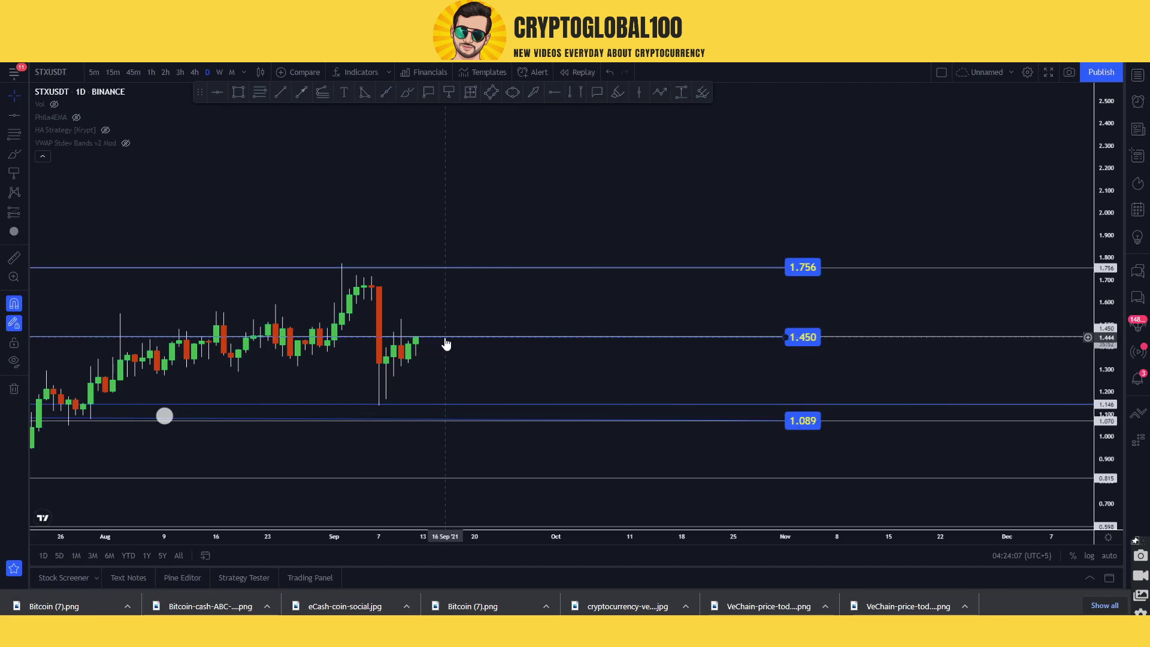
Step: Sketch a daily break above 1.450 with a retest arrow, a box on the level and a rise towards 1.756, and clear the sketches
key(ctrl+1)
click(418, 329)
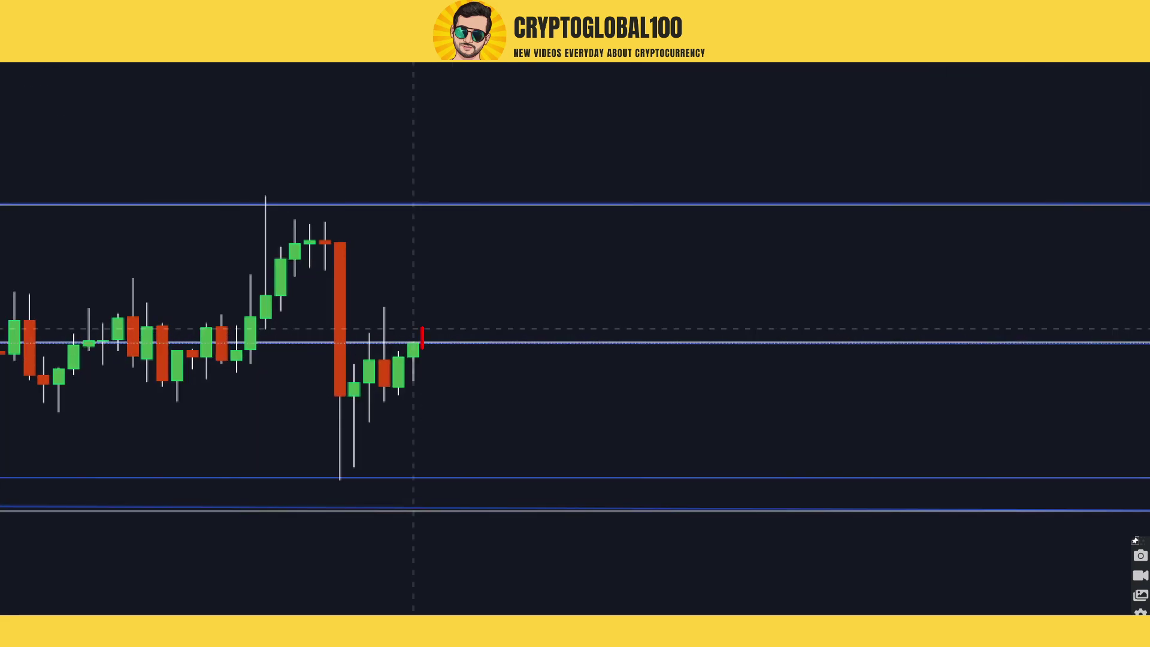
mouse_move(468, 337)
mouse_down()
mouse_move(458, 326)
mouse_move(546, 329)
mouse_up()
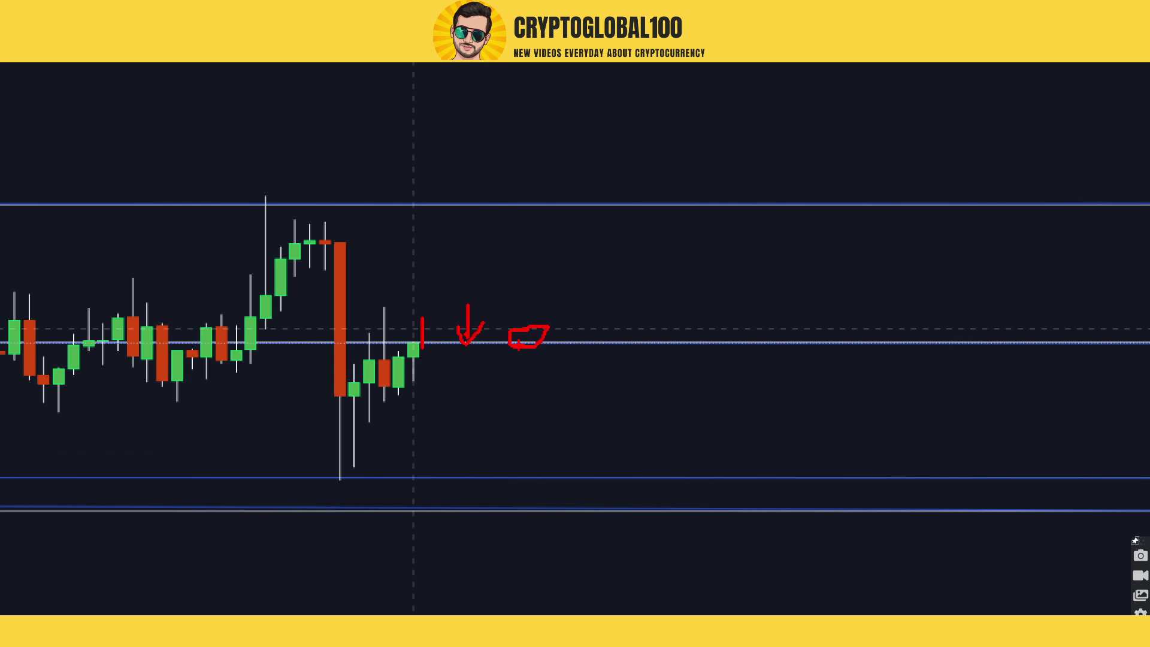
mouse_move(520, 345)
mouse_down()
mouse_move(634, 191)
mouse_move(677, 219)
mouse_up()
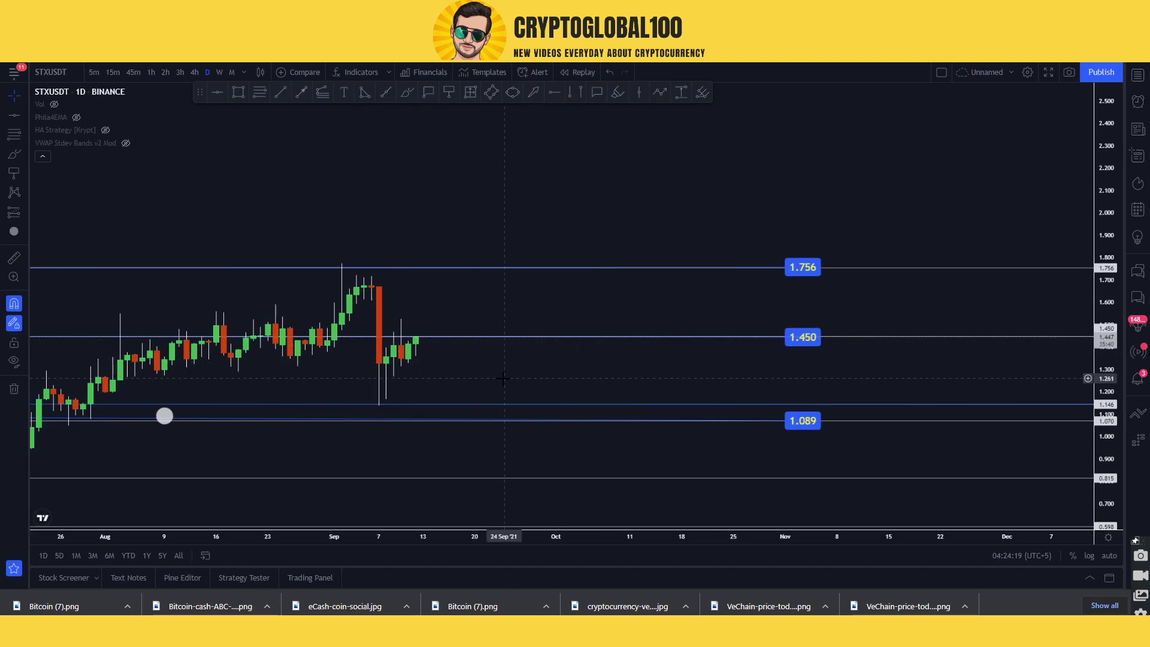
Step: Add a horizontal line at 1.311 under the August lows and a 1.313 price label running along it from 18 Aug to 18 Sep
click(217, 92)
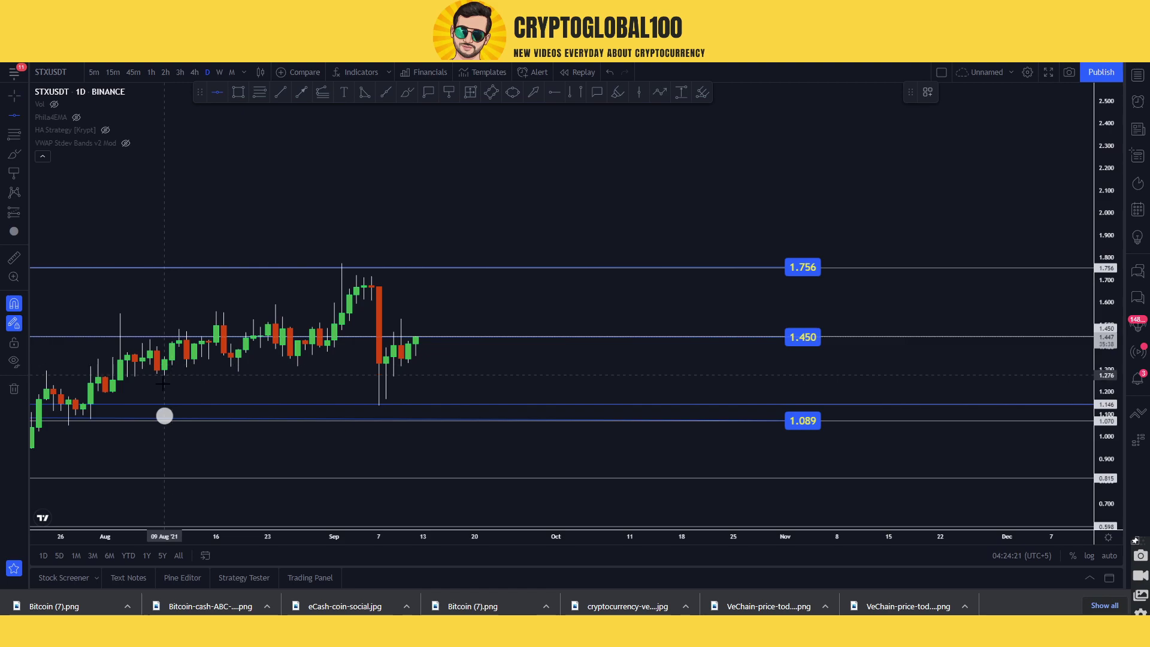
click(260, 389)
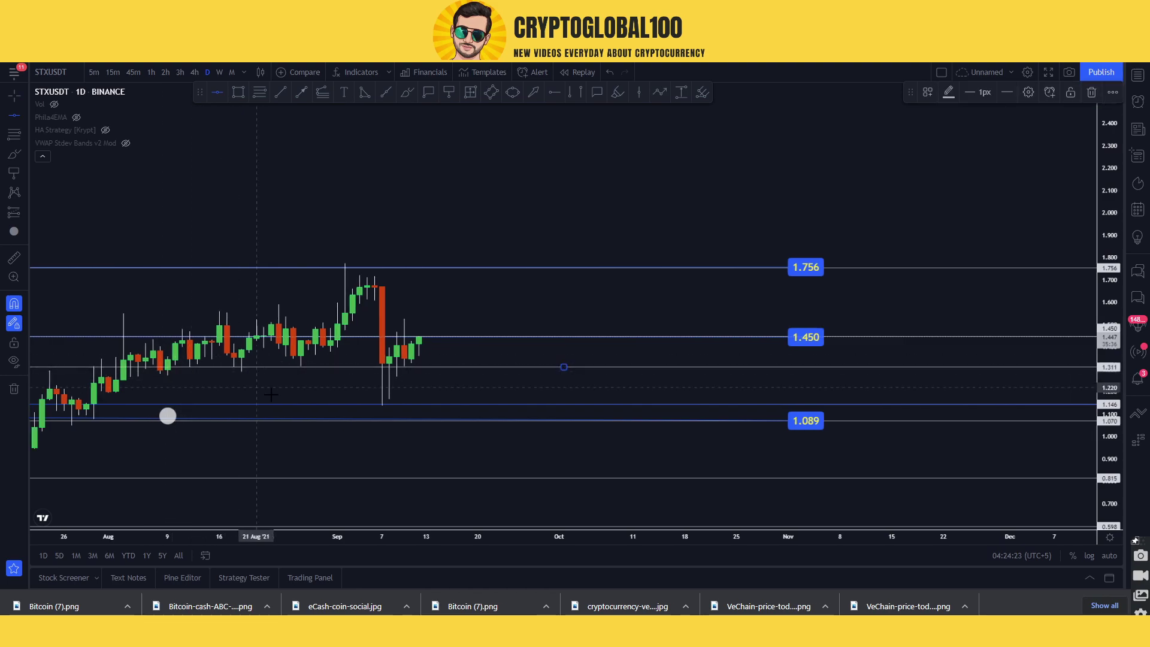
click(449, 92)
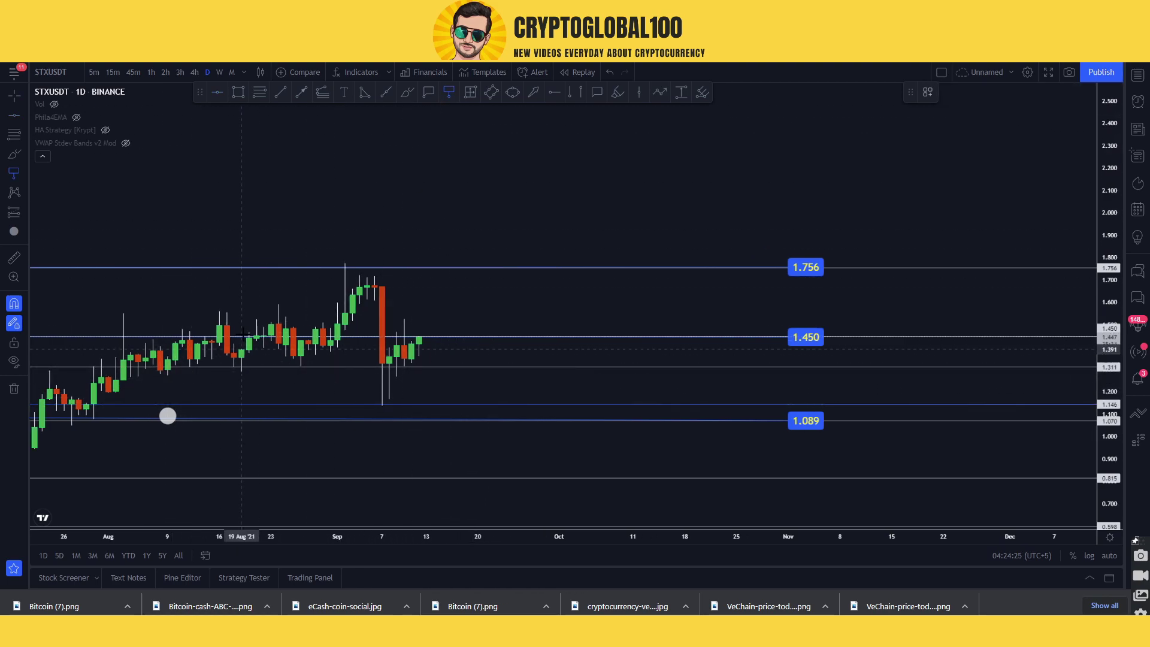
click(234, 366)
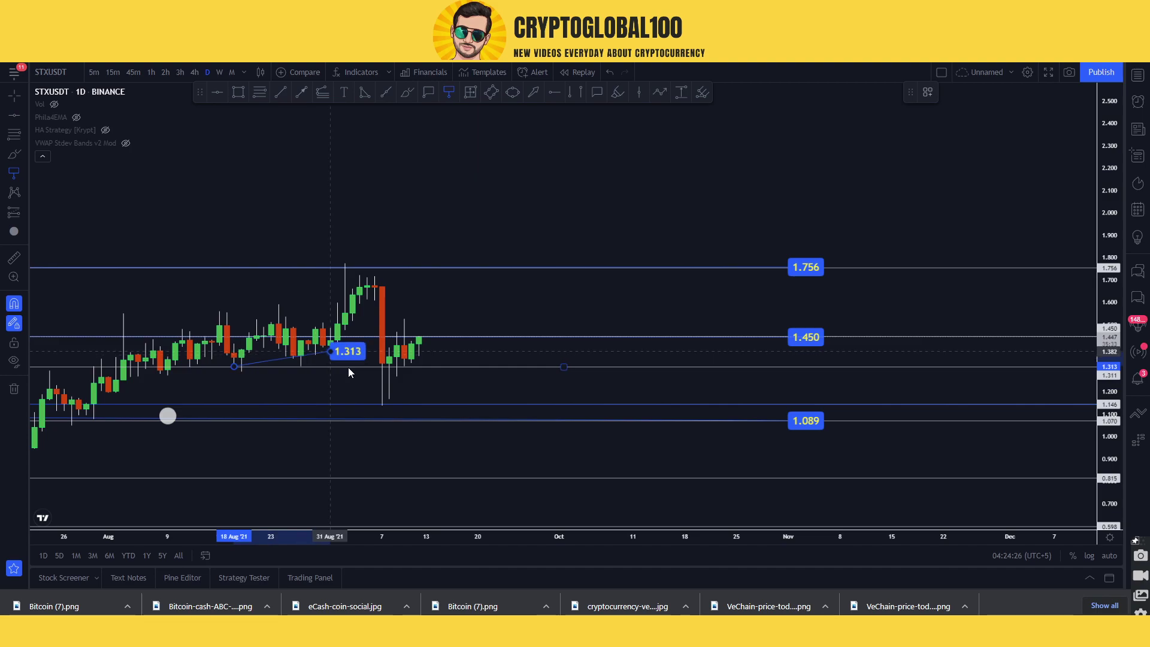
click(465, 368)
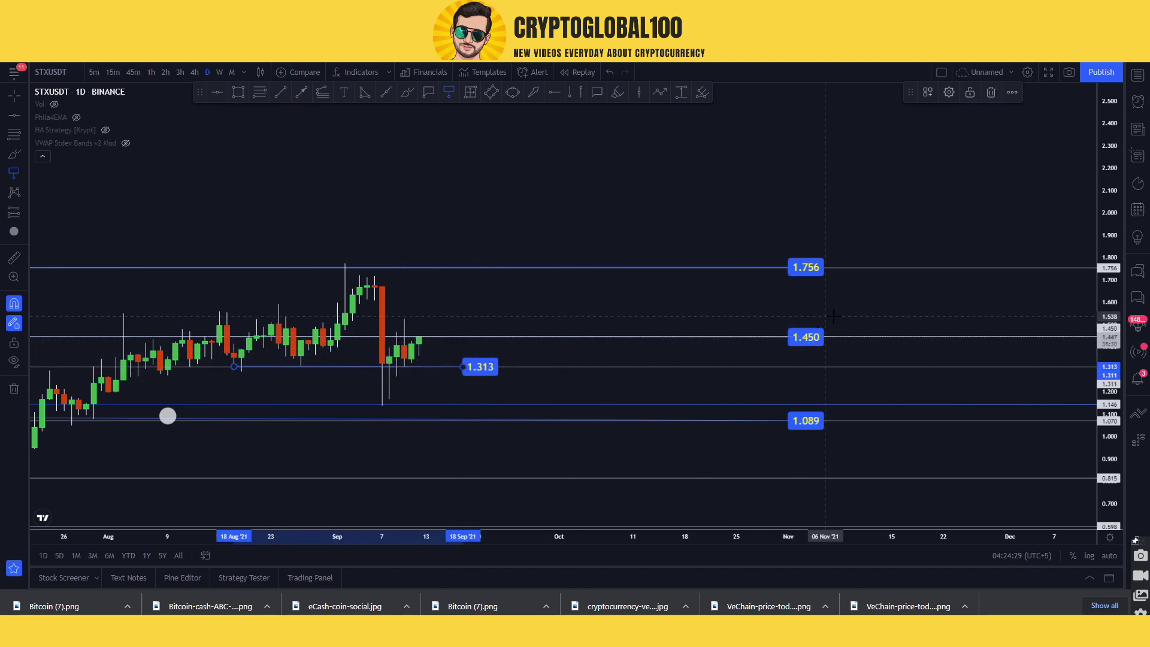
Step: Move the 1.450 price label in line above 1.313, sketch a rising stroke from 1.450 and a circle around 1.313, and clear the sketches
mouse_move(806, 336)
mouse_down()
mouse_move(487, 340)
mouse_move(533, 282)
mouse_up()
key(ctrl+1)
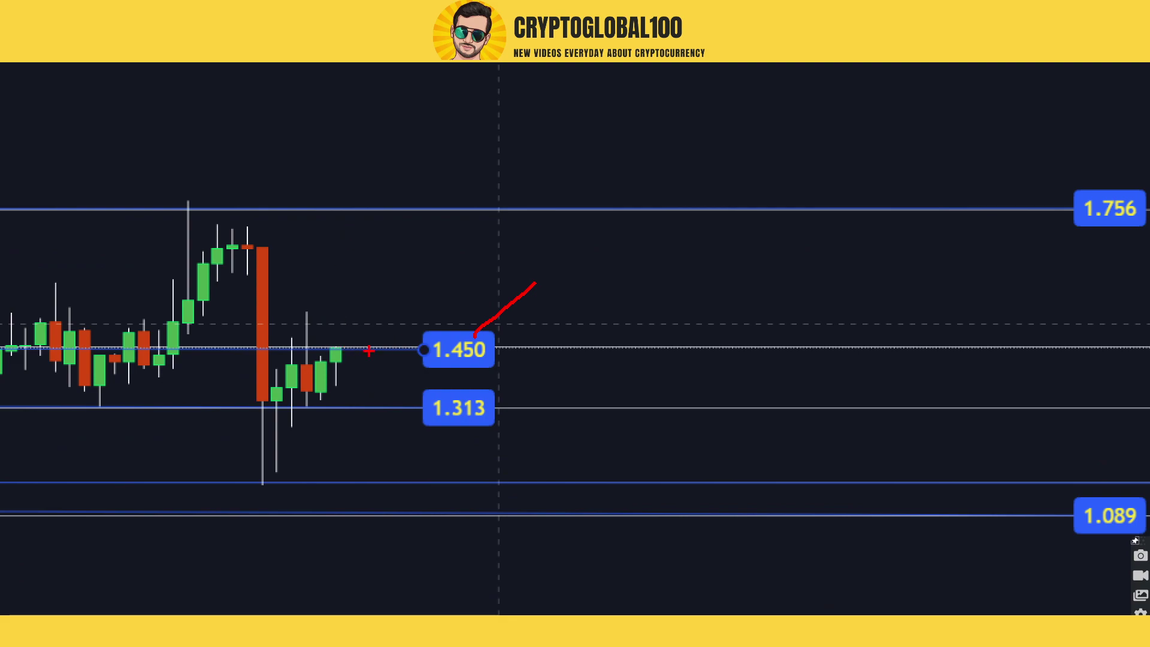
mouse_move(457, 390)
mouse_down()
mouse_move(385, 378)
mouse_move(479, 392)
mouse_up()
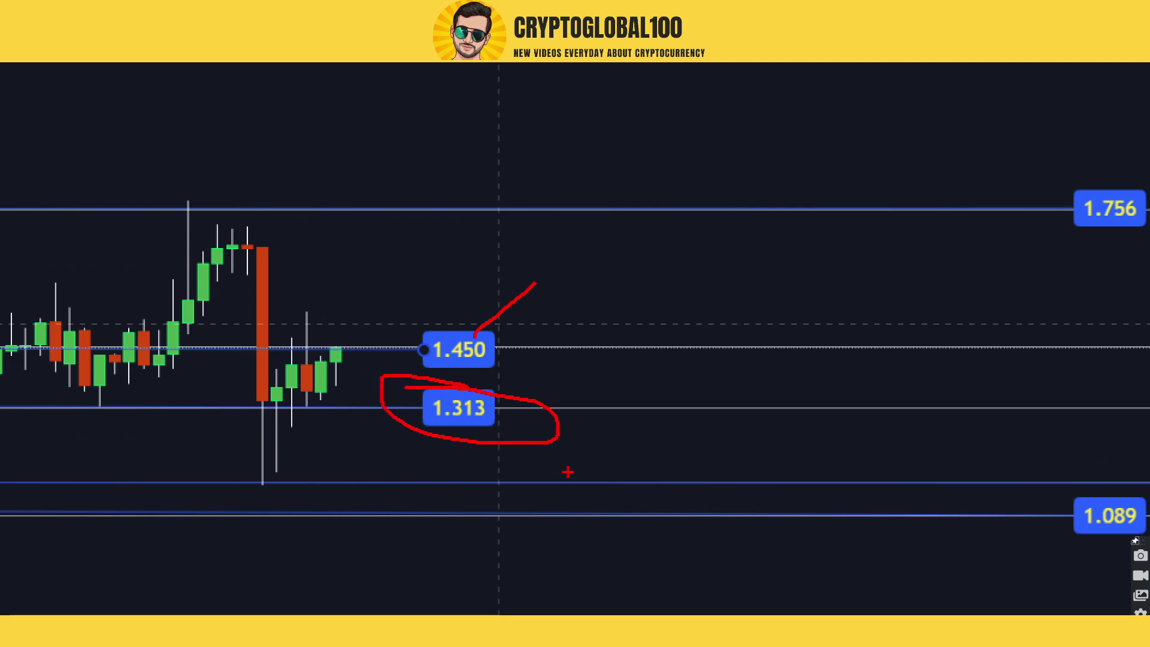
right_click(862, 385)
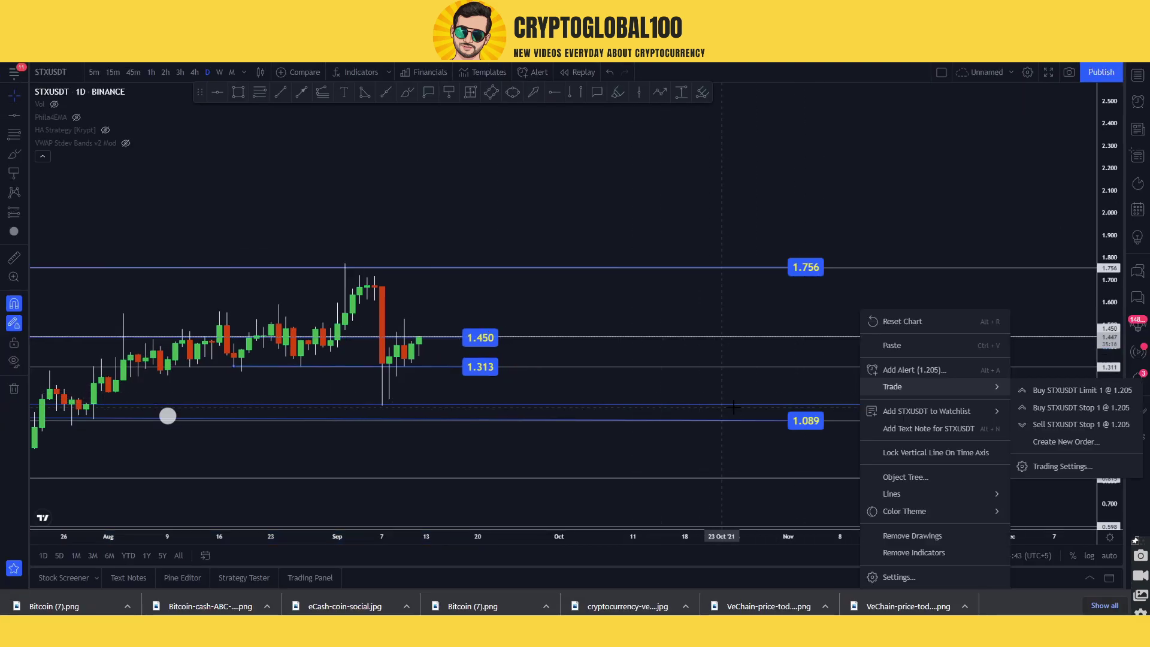
Step: Move the 1.089 price label closer to the candles, in line below the 1.313 label
mouse_move(803, 426)
mouse_down()
mouse_move(467, 420)
mouse_move(479, 422)
mouse_up()
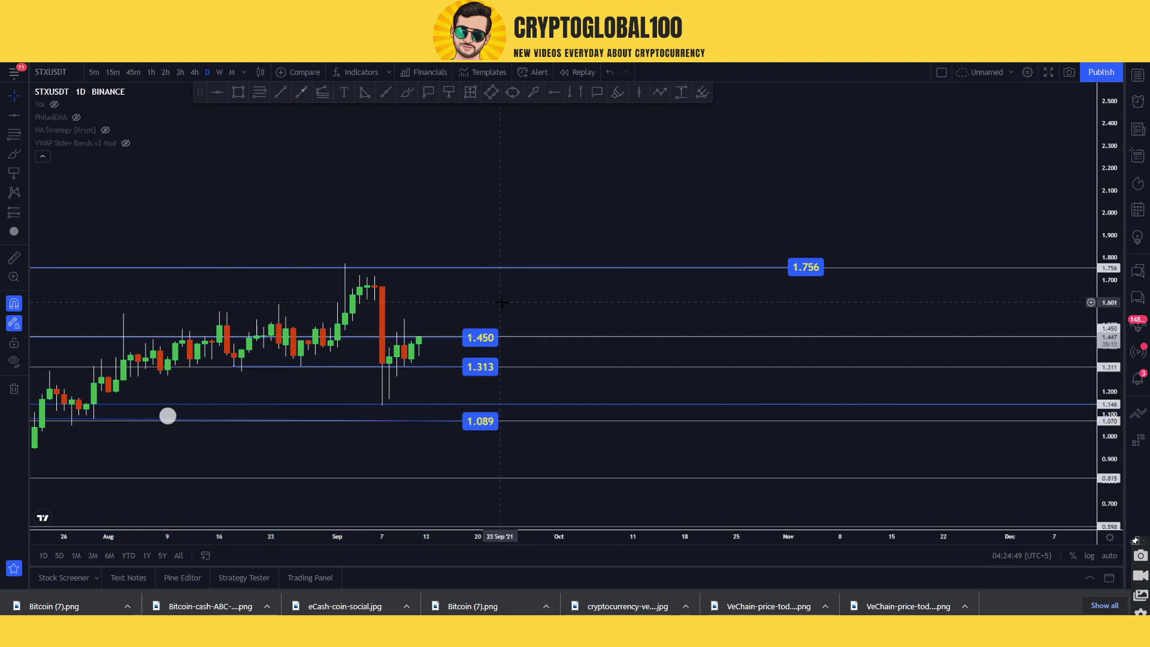
scroll(593, 268, down, 3)
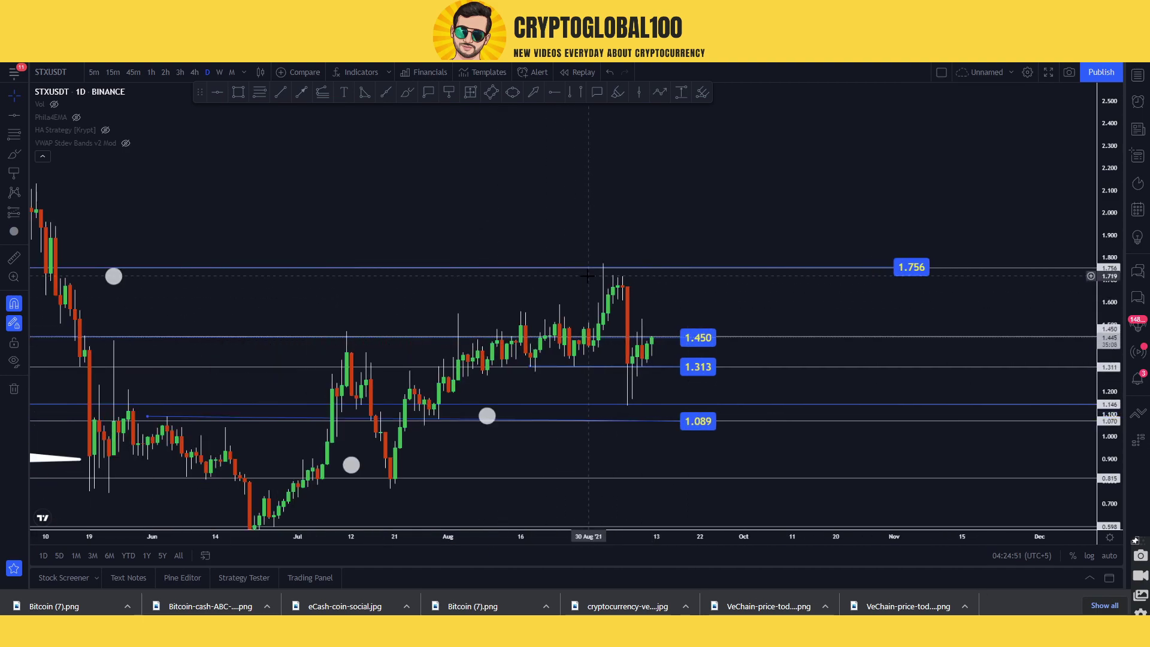